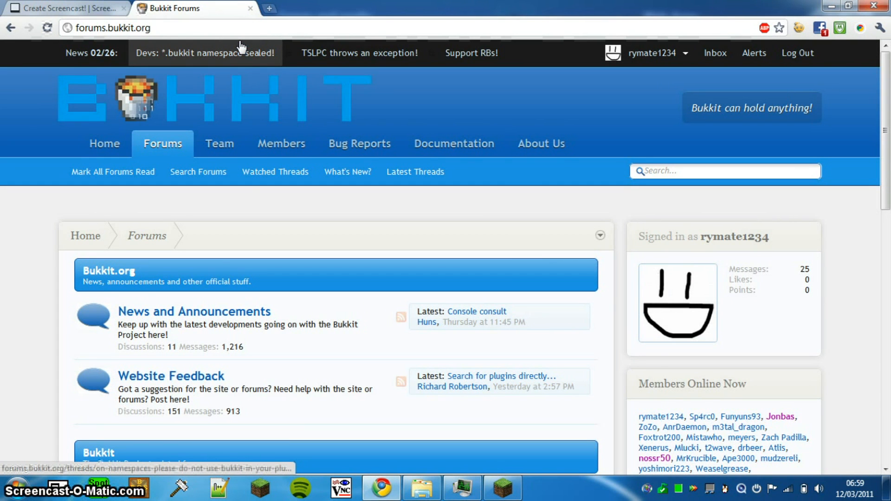
Step: Open the Plugin Releases forum and close the extra tab holding the plugin search thread
middle_click(498, 378)
scroll(499, 372, down, 3)
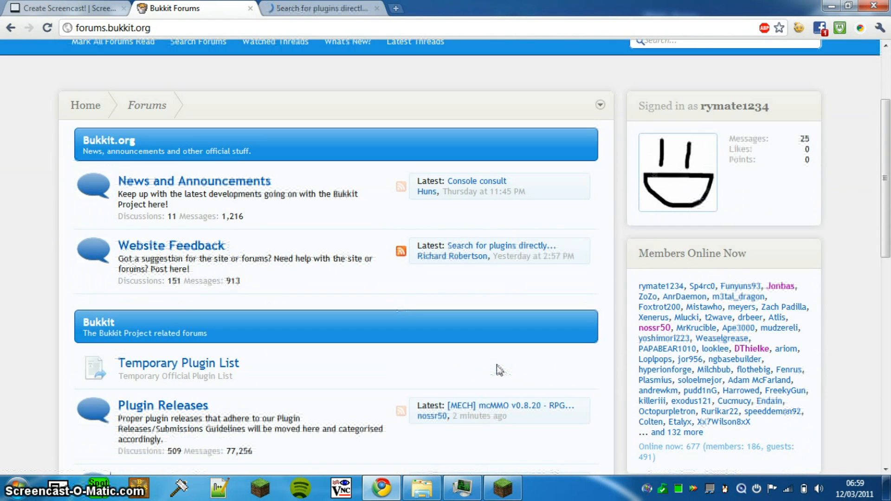
scroll(492, 365, down, 1)
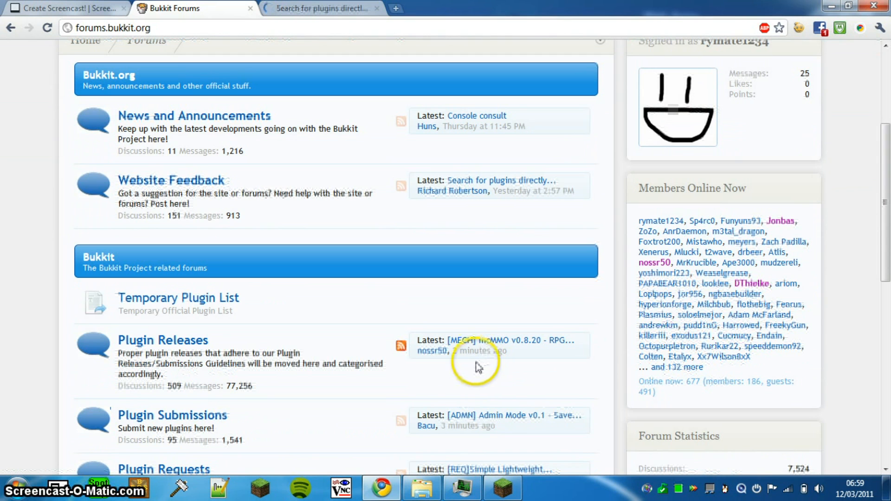
click(130, 343)
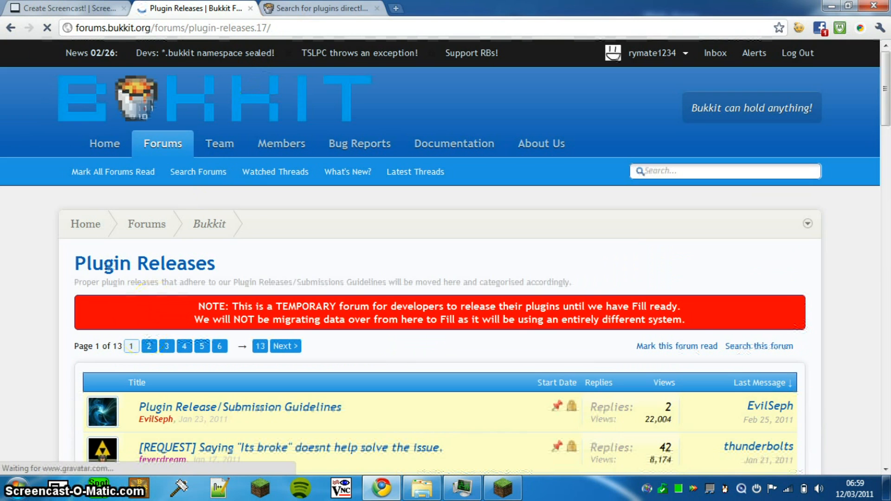
middle_click(287, 9)
Step: Look through the first page of plugin threads in the Plugin Releases forum
scroll(284, 271, down, 5)
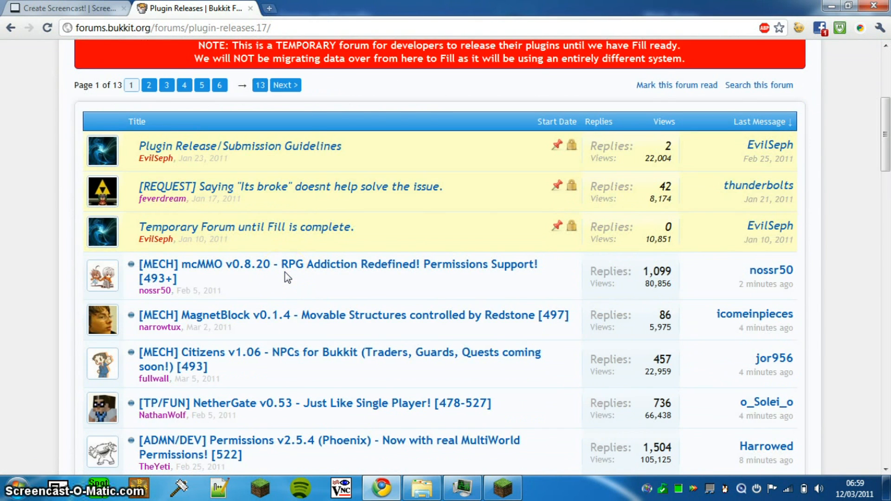
scroll(285, 274, down, 5)
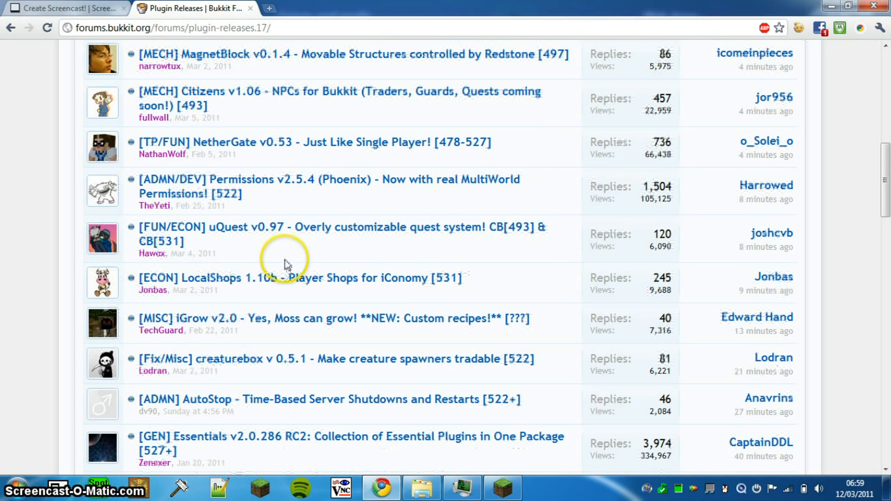
scroll(282, 259, down, 1)
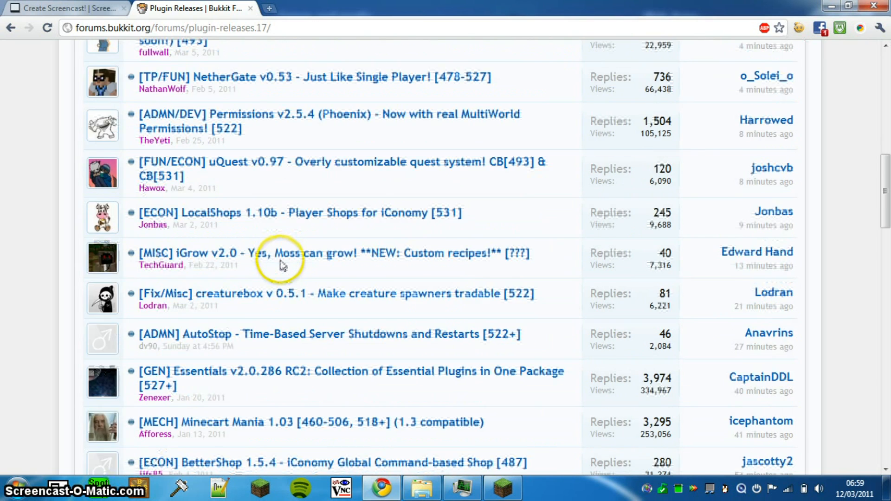
scroll(281, 261, down, 4)
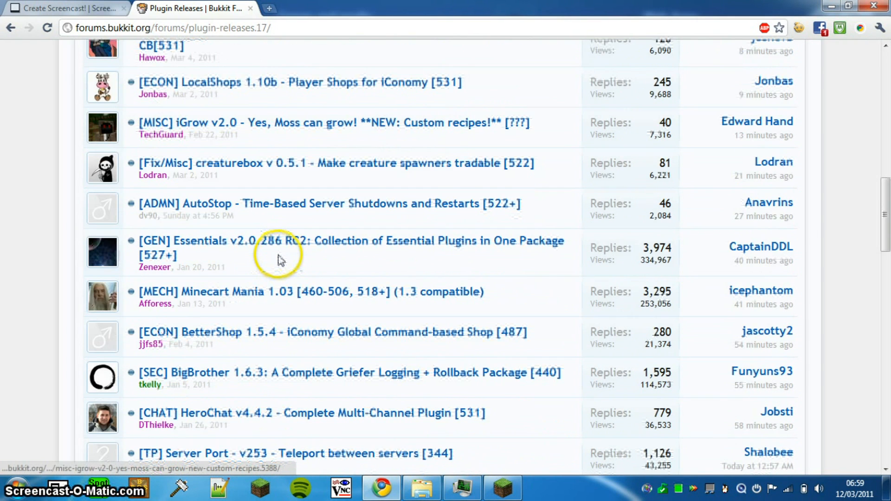
scroll(277, 258, down, 1)
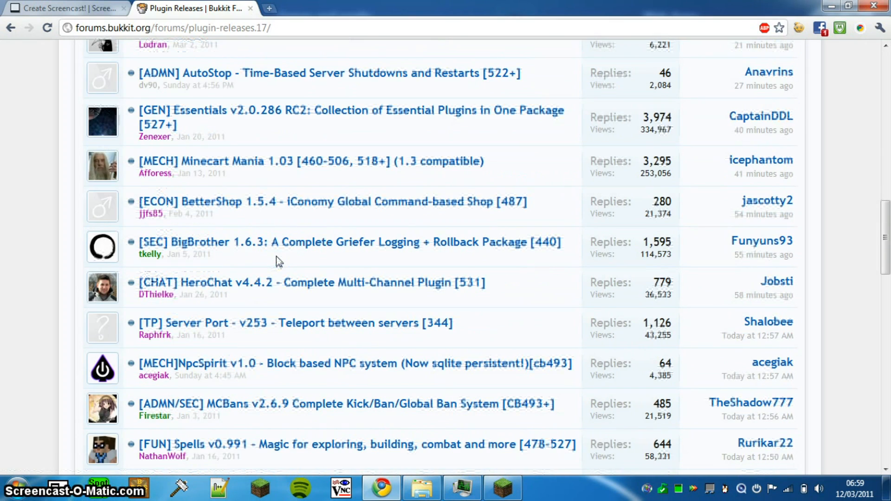
scroll(277, 260, up, 1)
scroll(276, 260, down, 3)
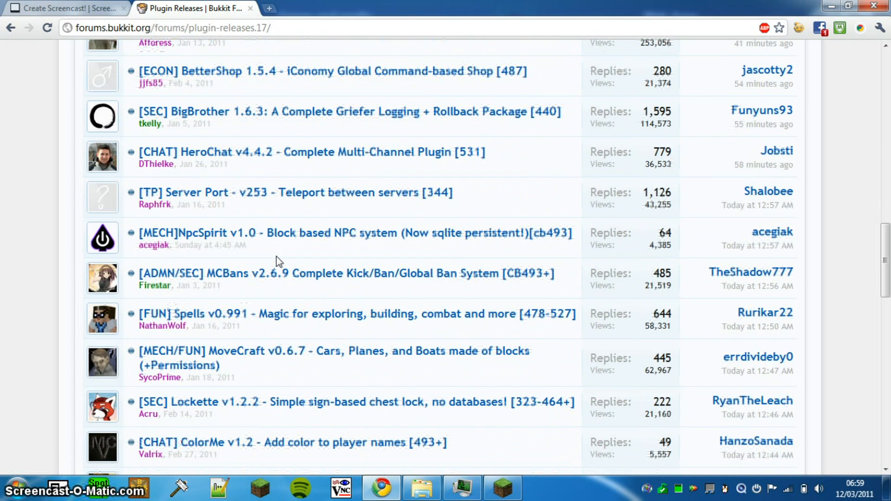
scroll(277, 256, down, 3)
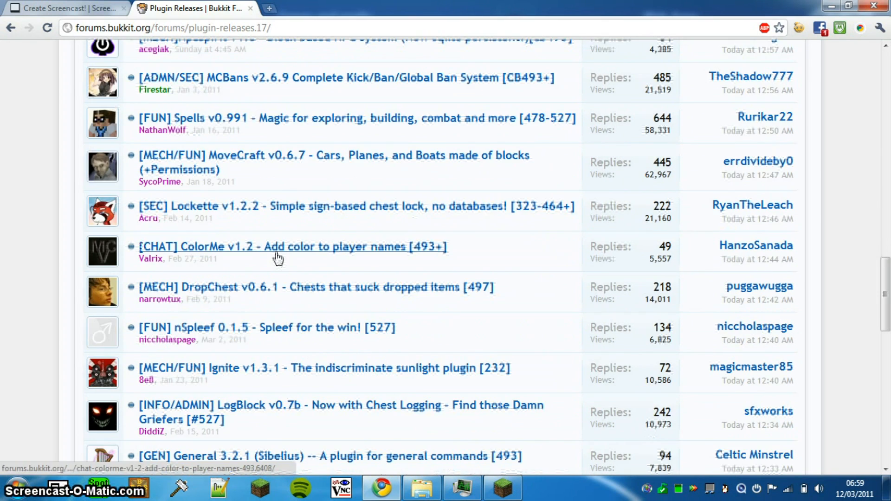
scroll(277, 258, down, 2)
scroll(277, 258, down, 2)
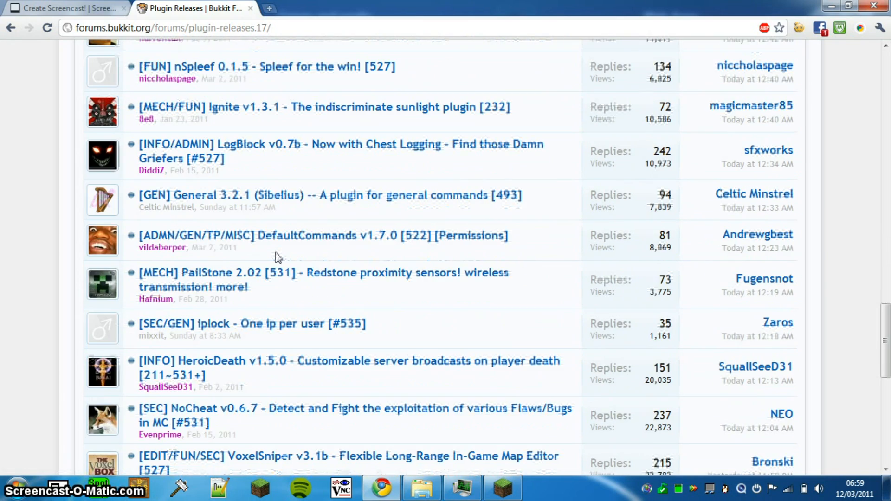
scroll(275, 253, down, 4)
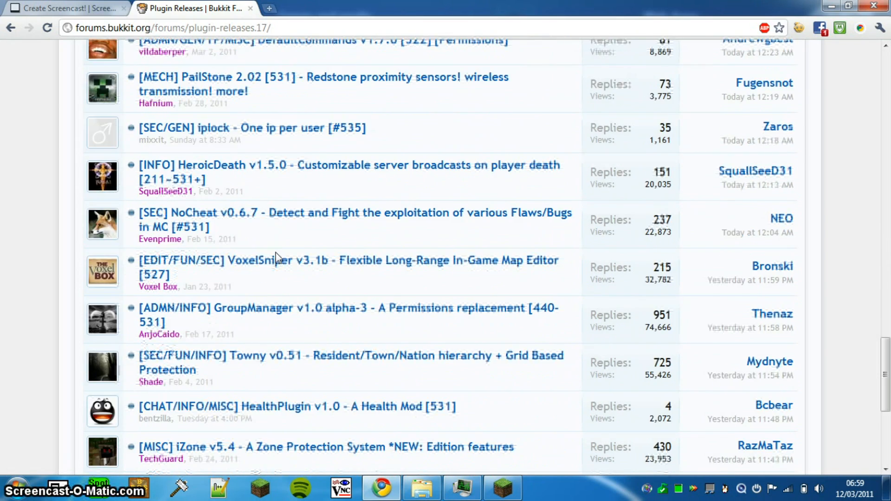
scroll(273, 255, down, 2)
Step: Search the forum for "essentials" and open the "[GEN] Essentials v2.0.286 RC2" thread from the results
mouse_move(273, 260)
scroll(273, 261, up, 8)
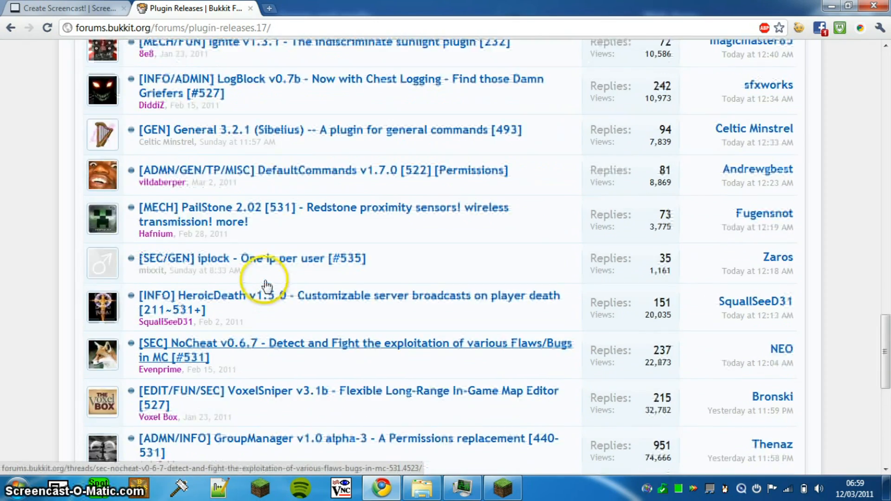
scroll(301, 274, up, 15)
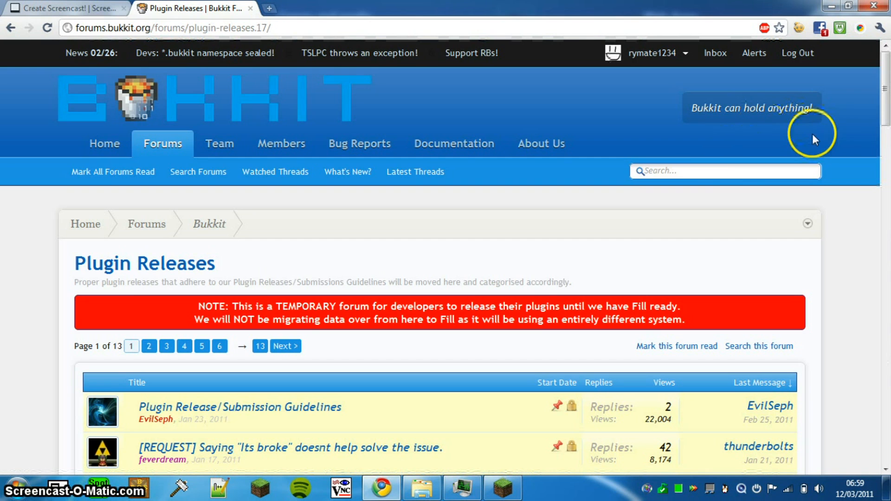
click(703, 171)
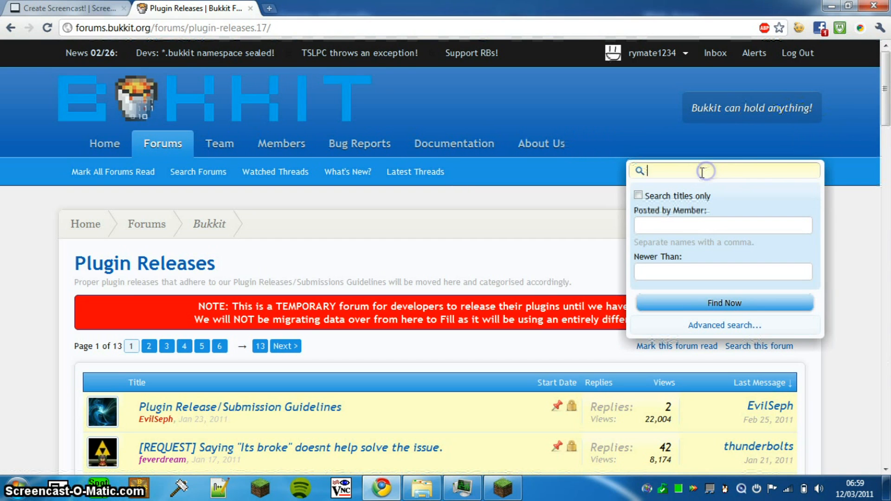
text(e)
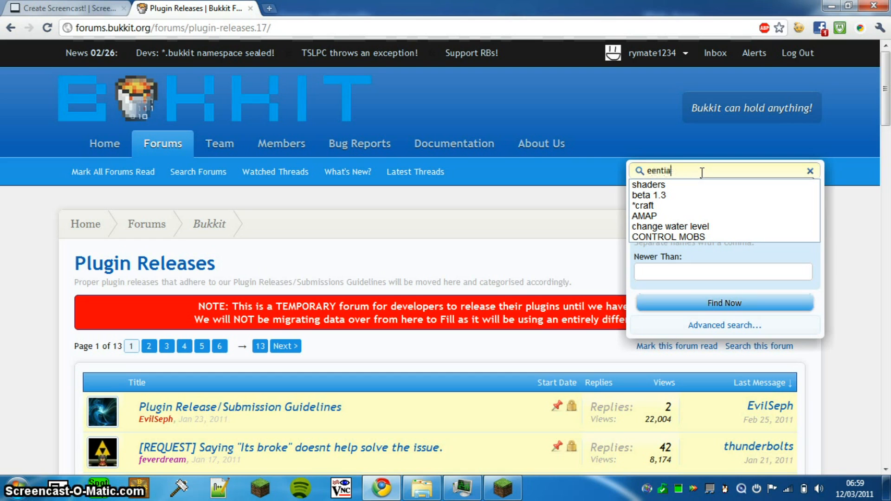
text(ss)
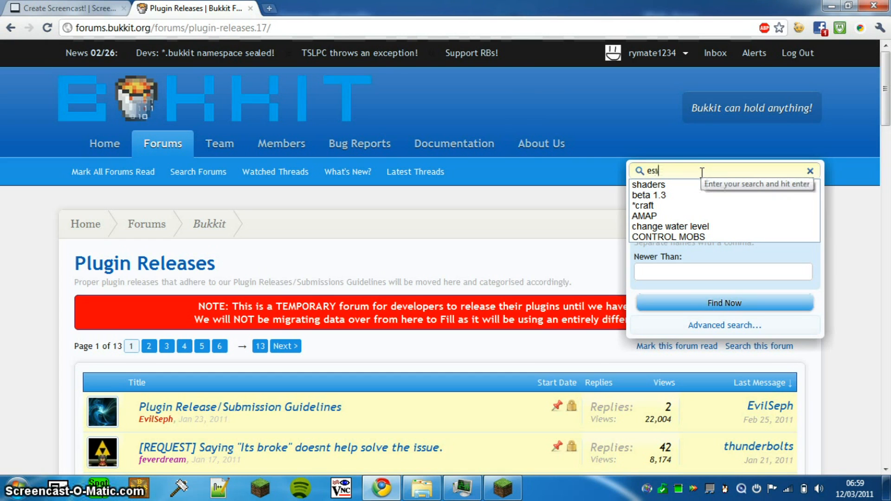
key(Return)
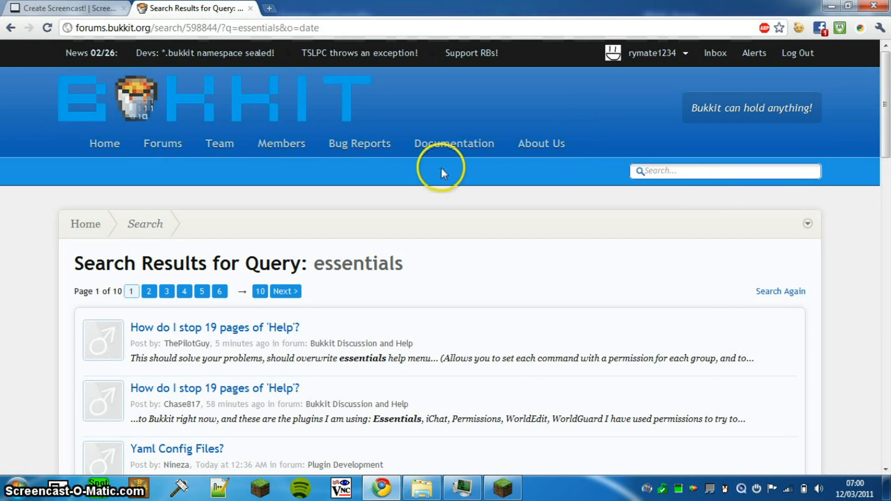
scroll(278, 265, down, 3)
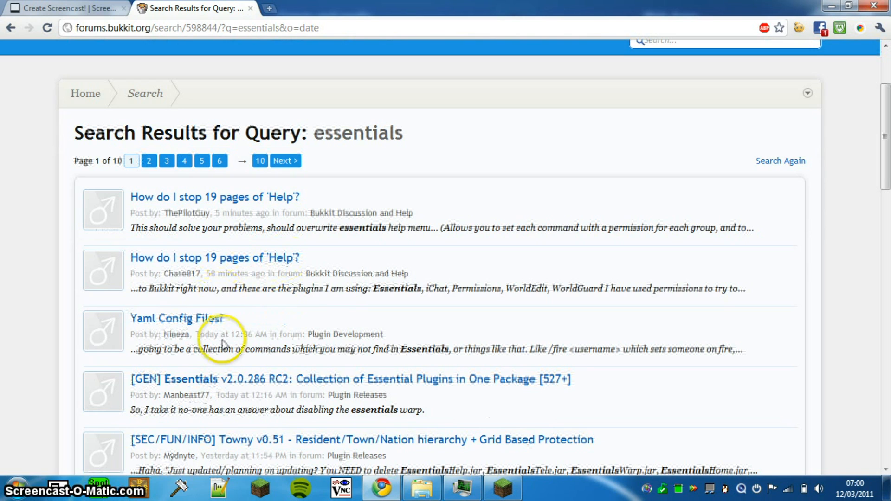
click(335, 380)
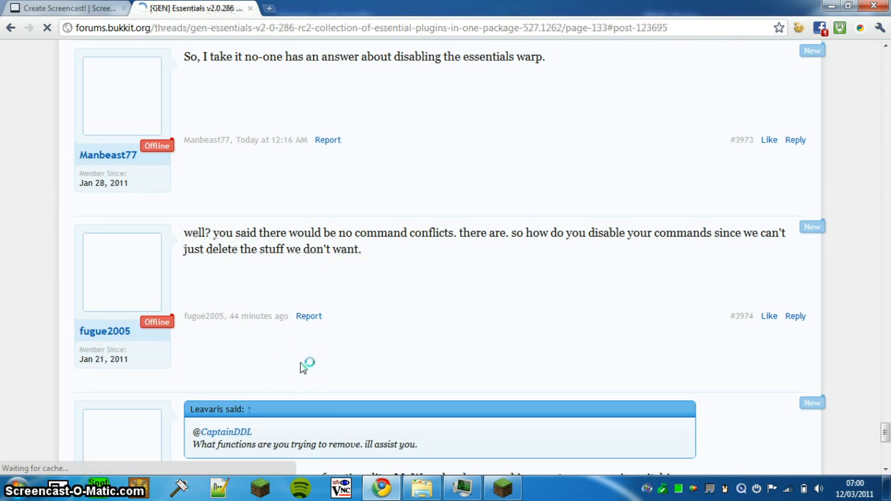
Step: Read back through the replies on the Essentials thread page, including the posted server log and the chat format advice
middle_click(369, 355)
scroll(382, 210, up, 15)
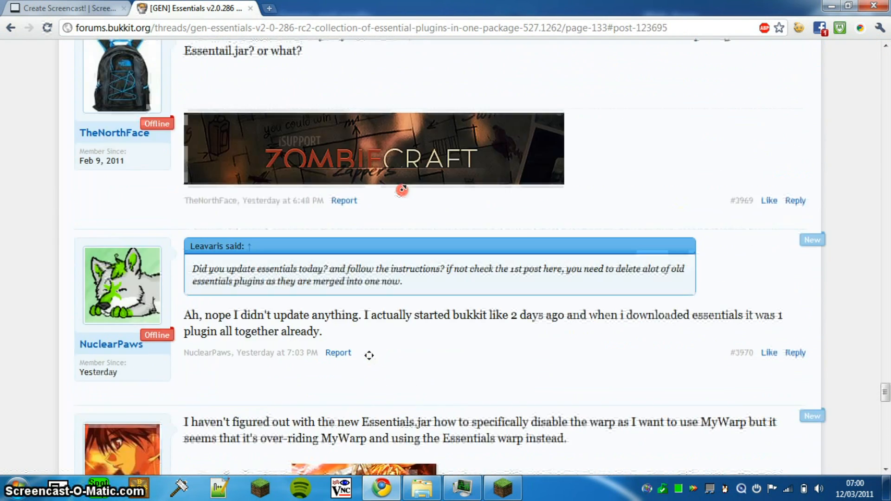
scroll(381, 212, up, 10)
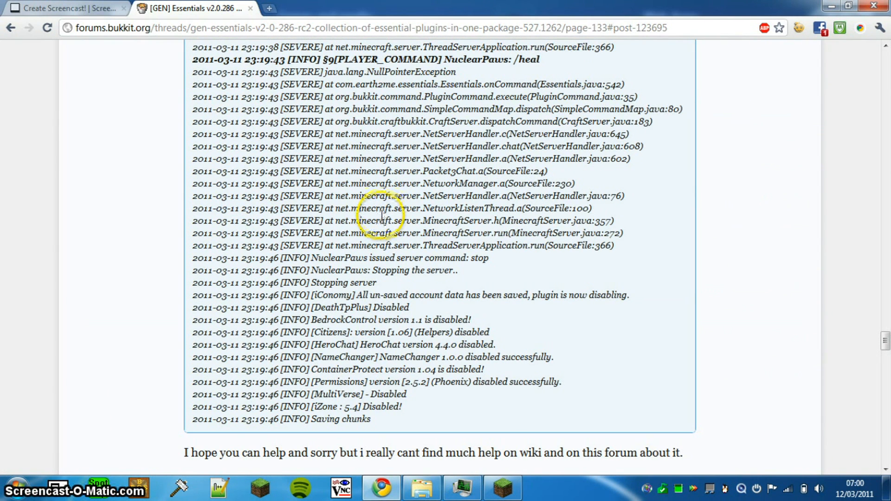
scroll(381, 215, up, 3)
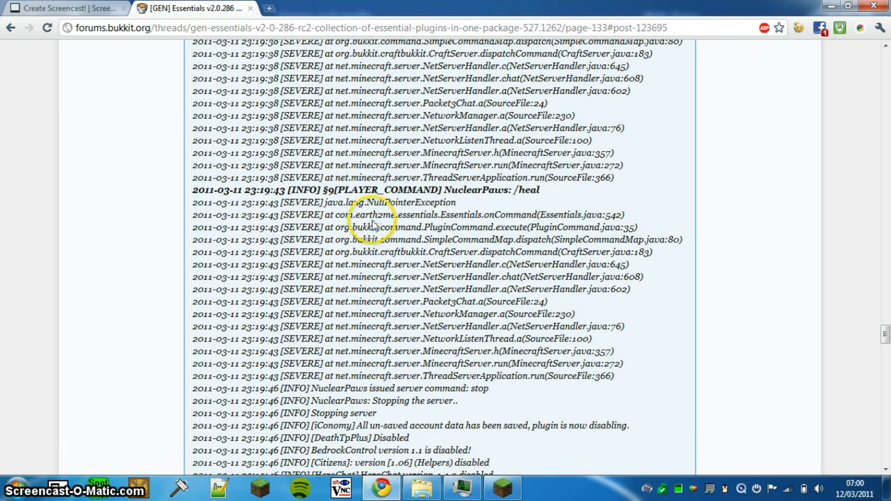
scroll(373, 225, down, 7)
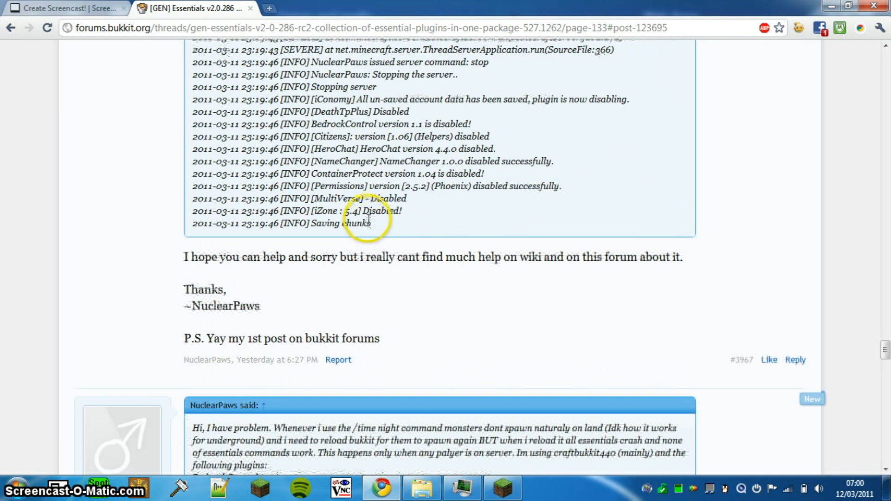
scroll(368, 219, up, 15)
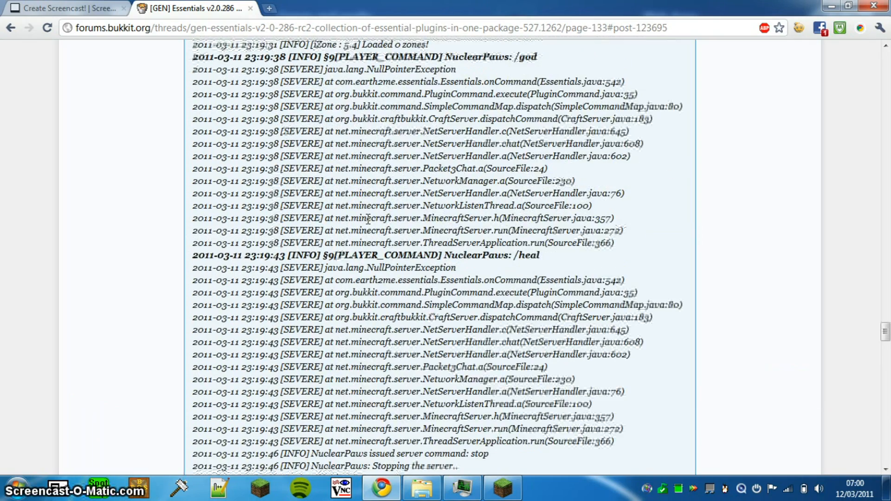
scroll(367, 220, up, 12)
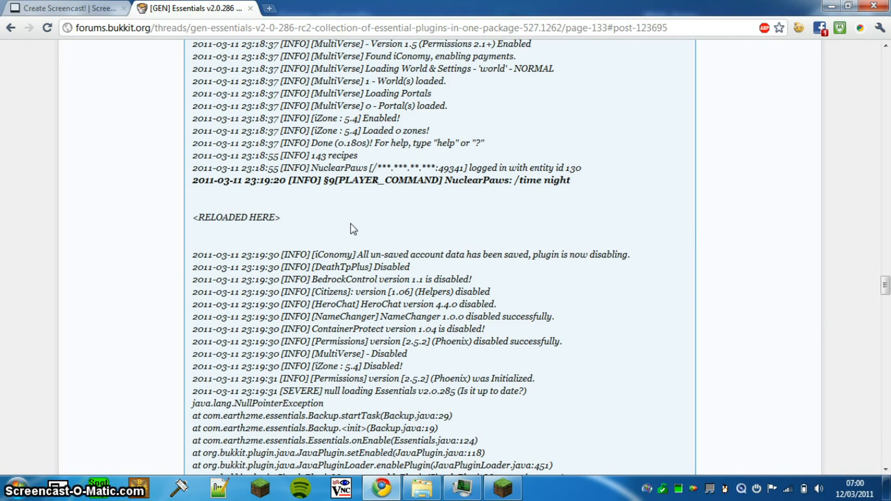
scroll(351, 224, up, 10)
scroll(344, 224, up, 15)
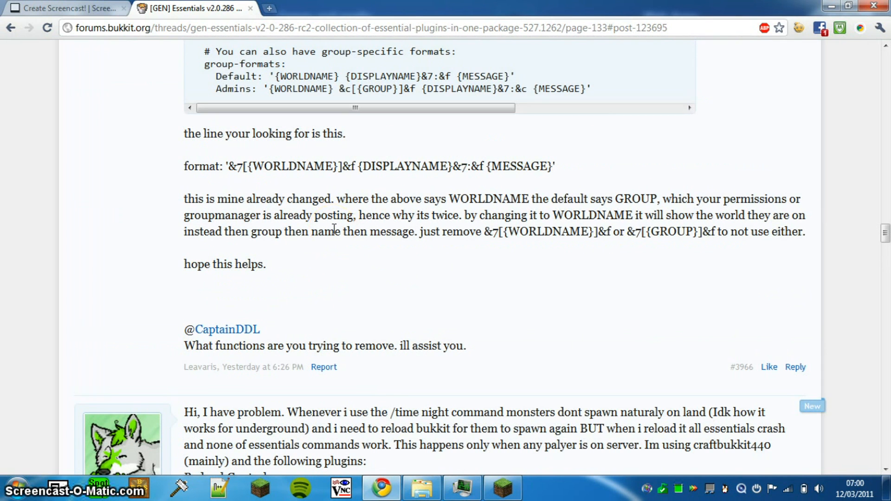
scroll(334, 229, up, 2)
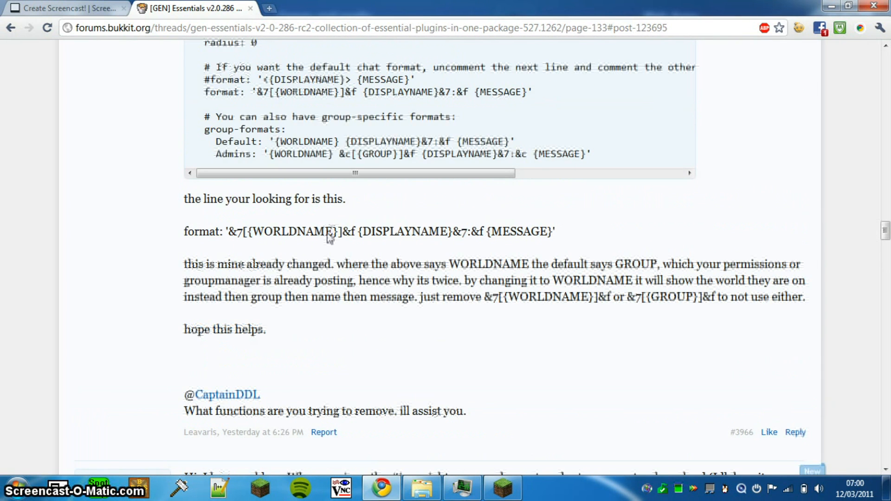
scroll(330, 237, down, 5)
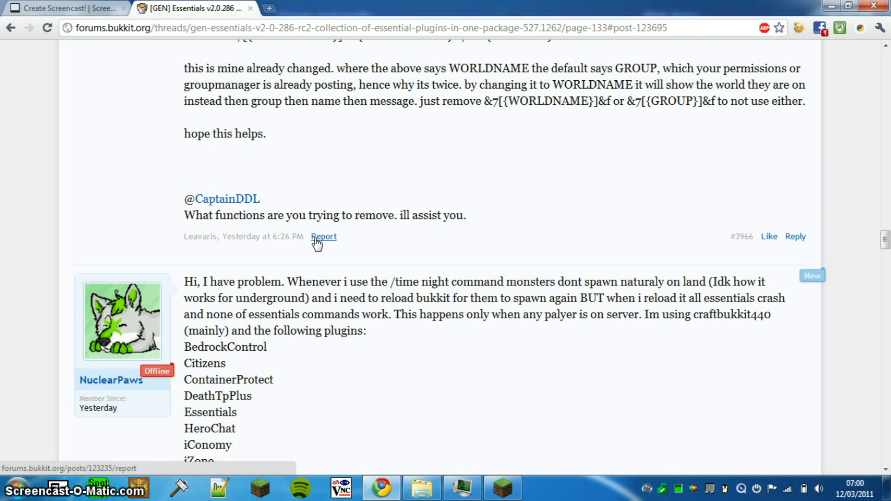
scroll(317, 244, down, 3)
scroll(317, 244, up, 14)
scroll(317, 243, up, 5)
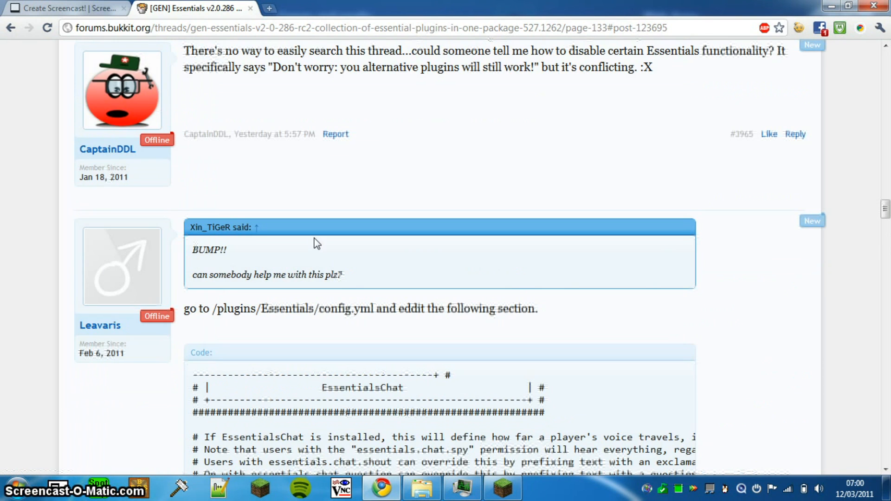
scroll(290, 353, up, 14)
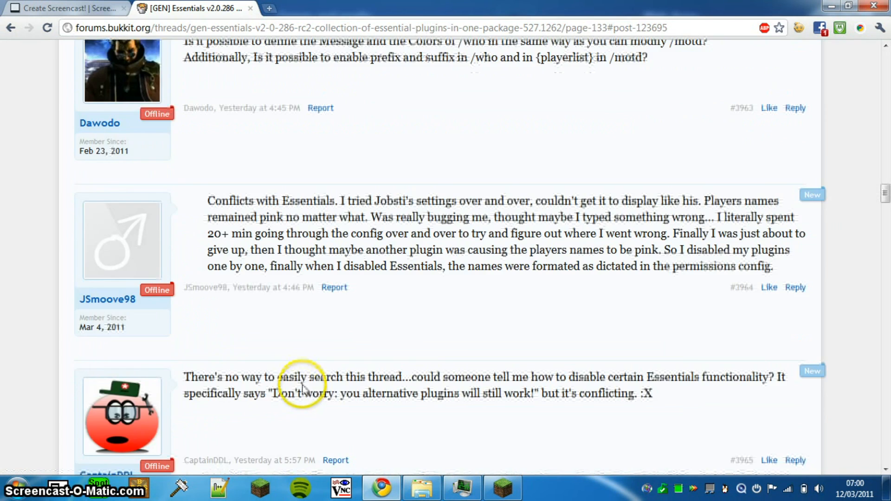
Step: Look through the thread's opening post, from the install video and v2.0 beta notes to the recommended plugins and JAR descriptions
scroll(302, 376, up, 9)
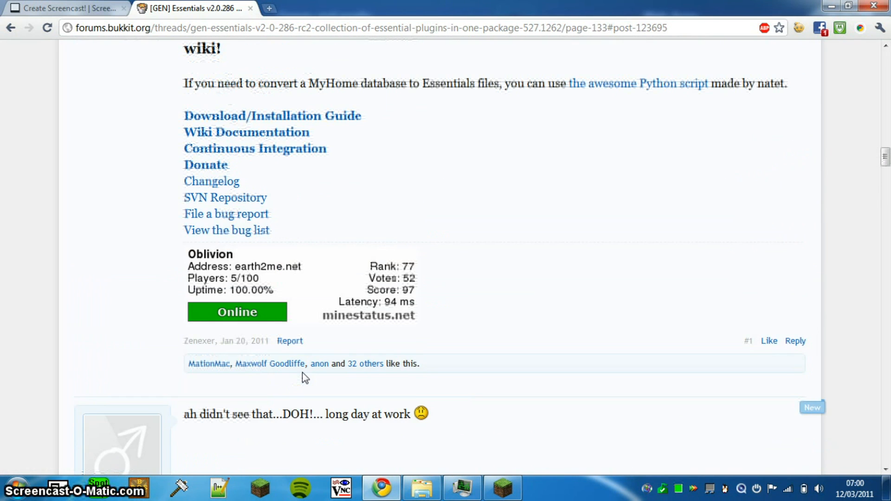
scroll(302, 375, up, 2)
scroll(304, 378, up, 3)
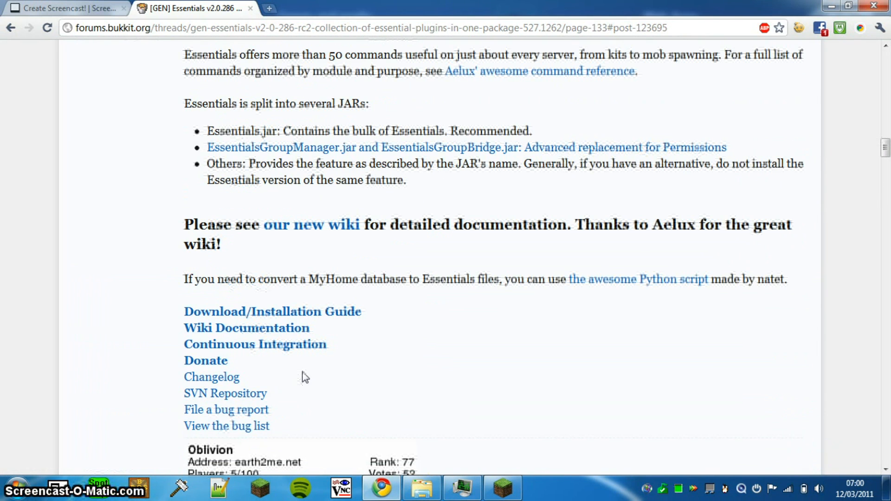
scroll(304, 376, up, 13)
scroll(329, 349, up, 12)
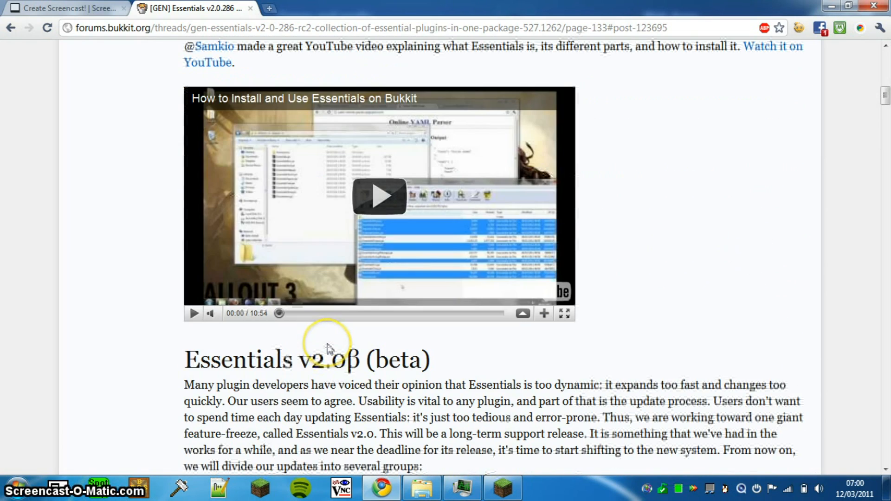
scroll(327, 348, down, 4)
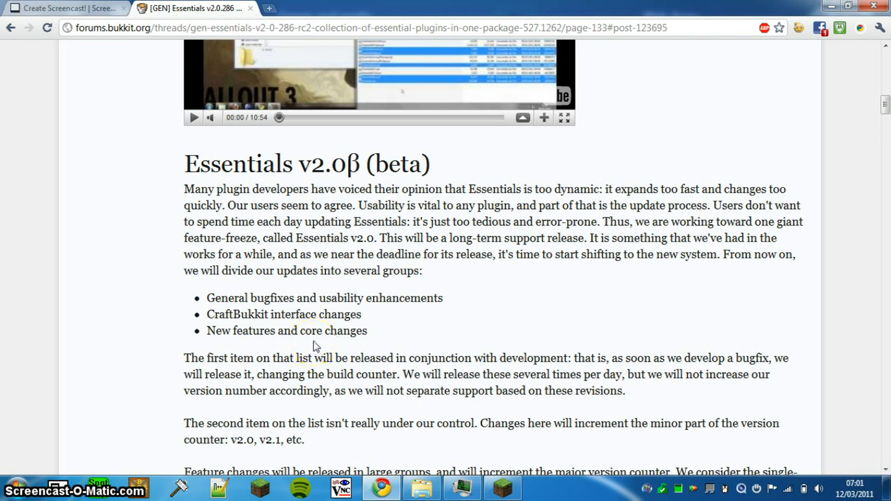
scroll(309, 348, down, 8)
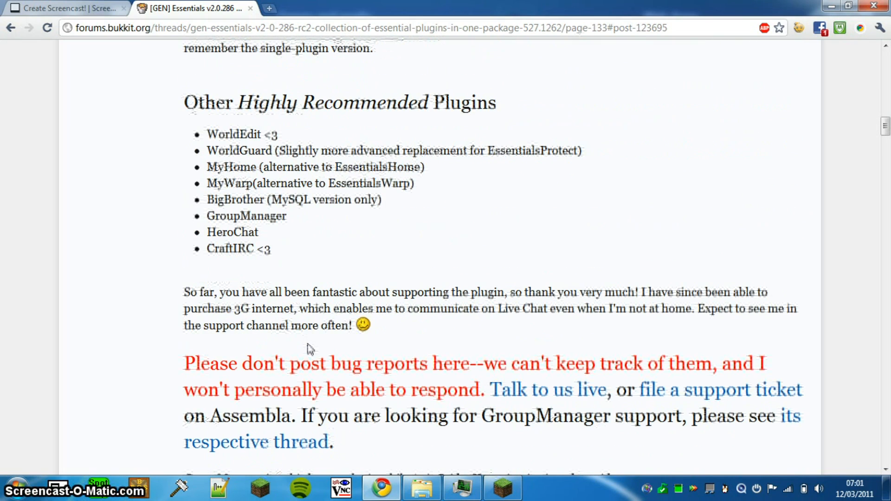
scroll(310, 349, down, 4)
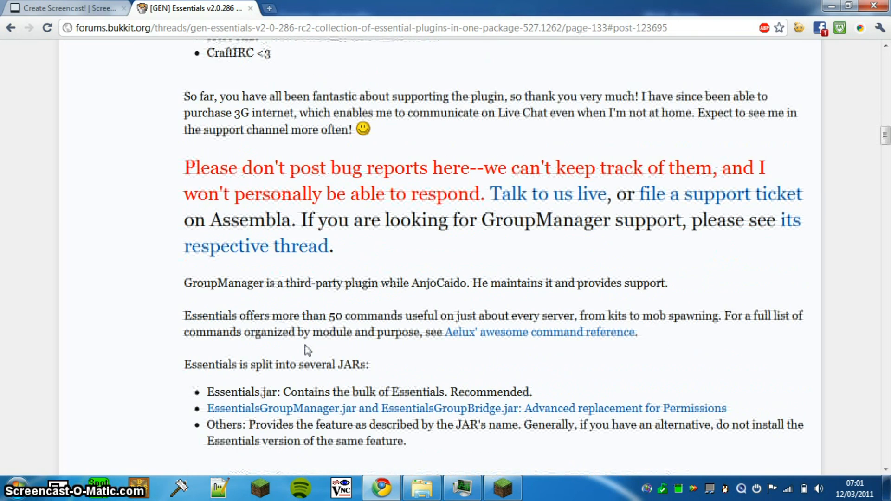
Step: Open the Download/Installation Guide linked in the thread's opening post
scroll(304, 350, down, 3)
scroll(301, 352, down, 1)
click(294, 375)
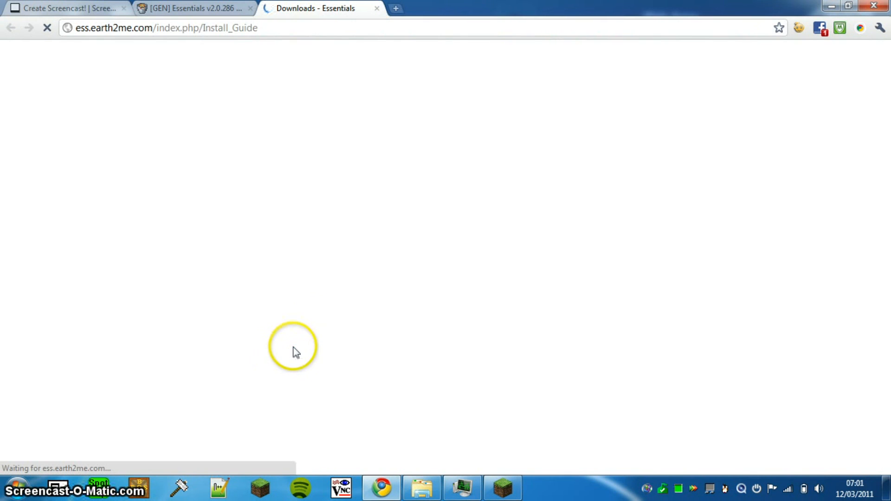
Step: Download the Essentials Archive from the Quick Download section and save it as Essentials in the plugins folder of craftbukkit tutorial
scroll(298, 389, down, 7)
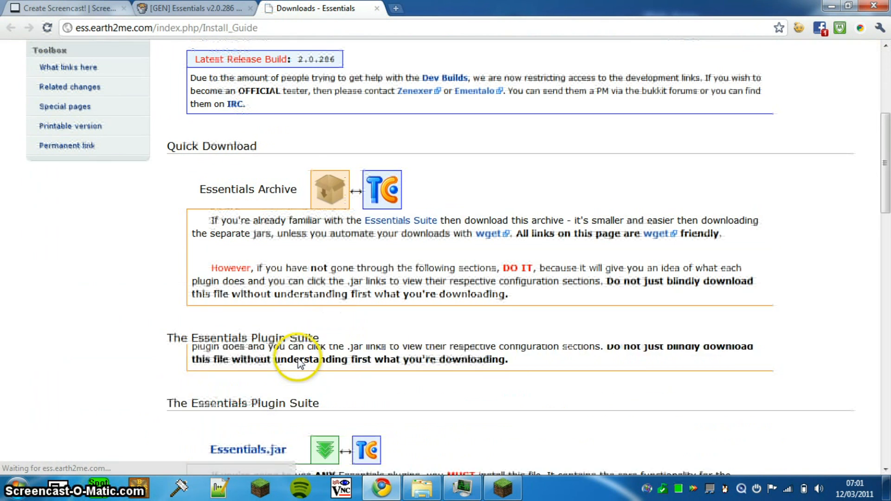
click(333, 199)
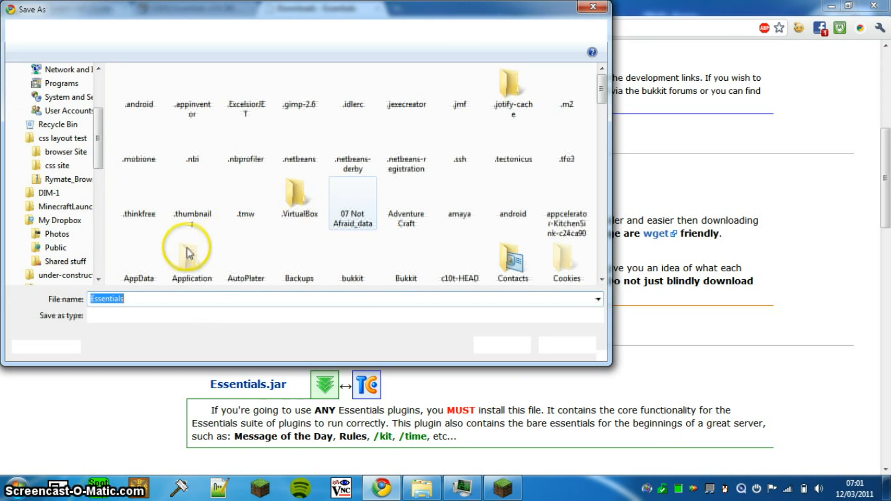
click(319, 266)
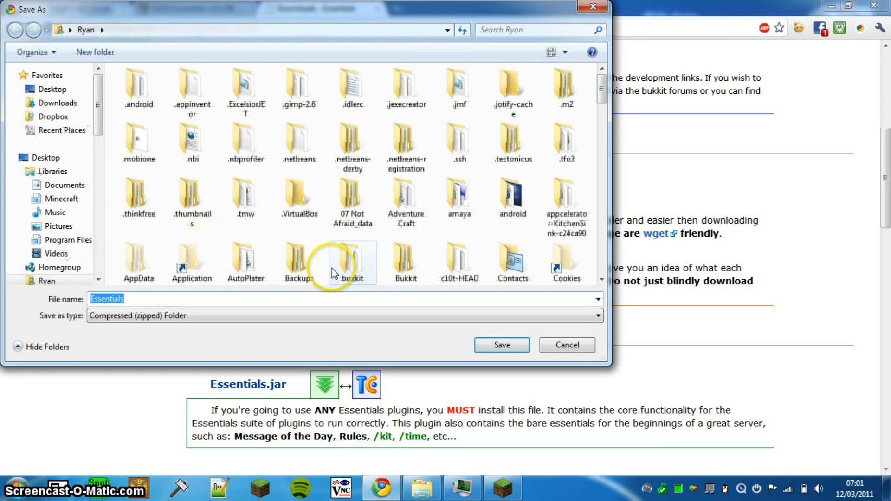
click(420, 274)
scroll(423, 277, down, 5)
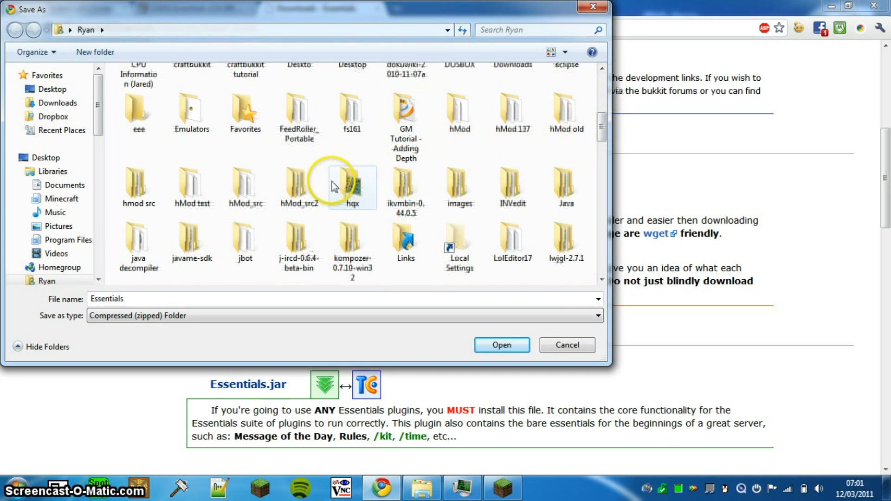
scroll(284, 158, up, 2)
click(252, 152)
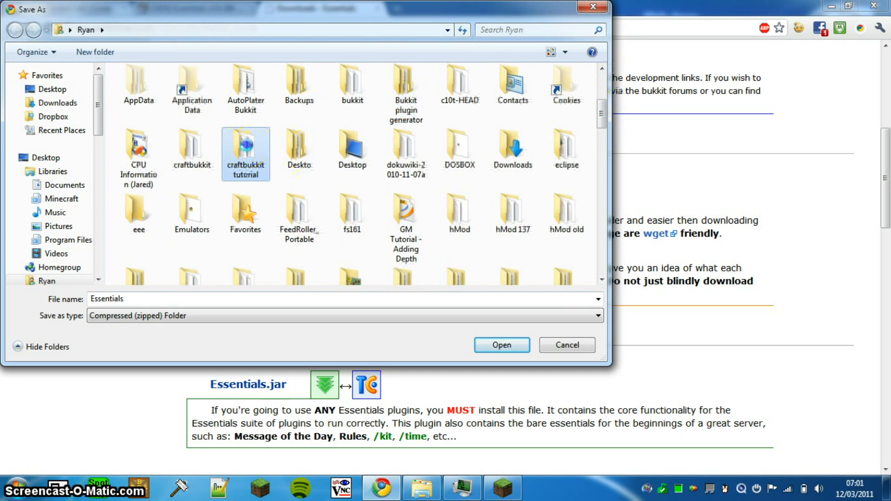
double_click(246, 153)
click(151, 74)
double_click(142, 103)
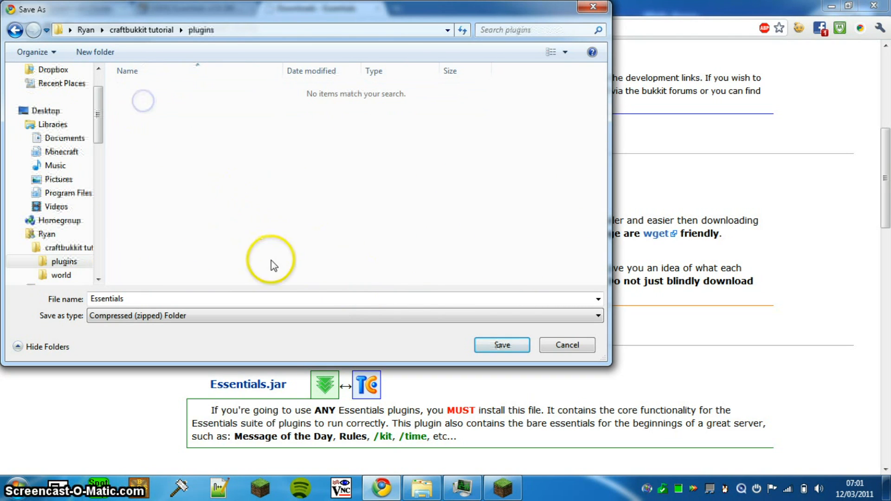
click(515, 345)
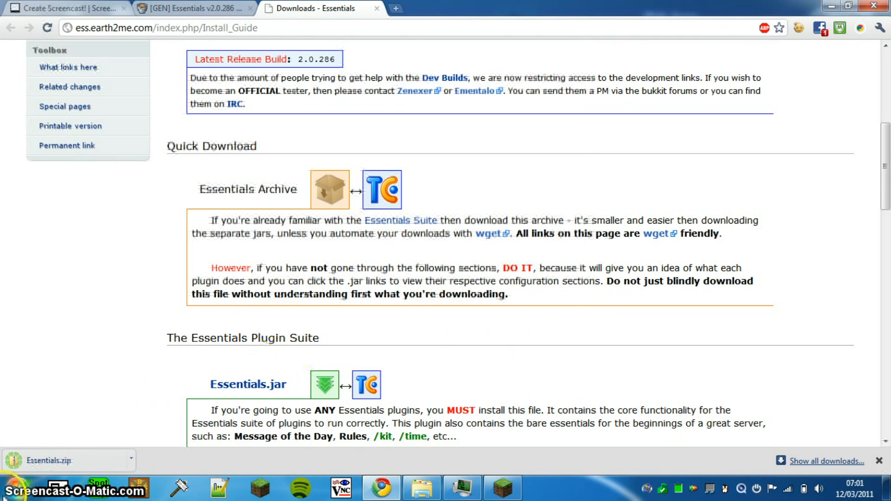
Step: Copy all the Essentials JAR files from the target folder inside Essentials.zip into the server's plugins folder
click(80, 461)
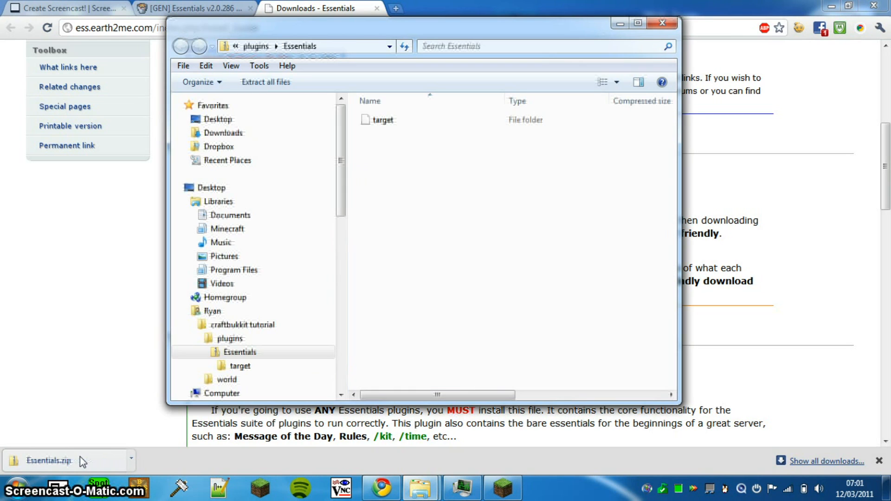
click(365, 121)
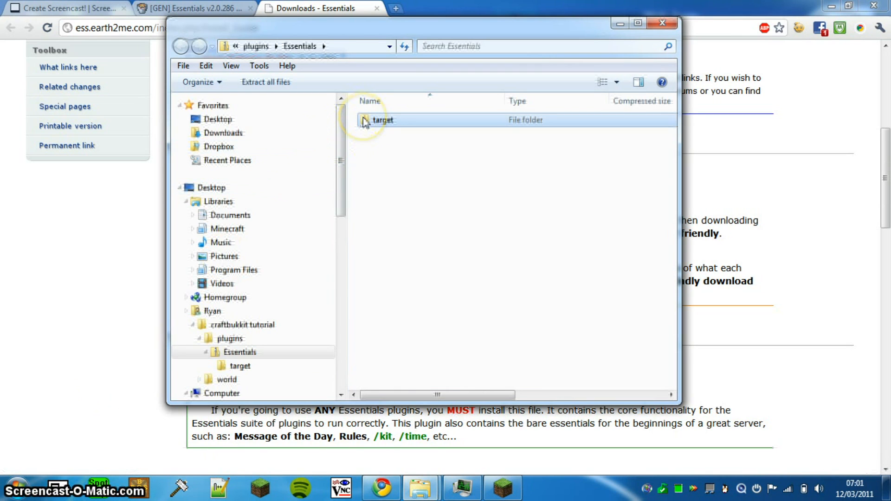
double_click(365, 120)
drag(412, 318, 378, 109)
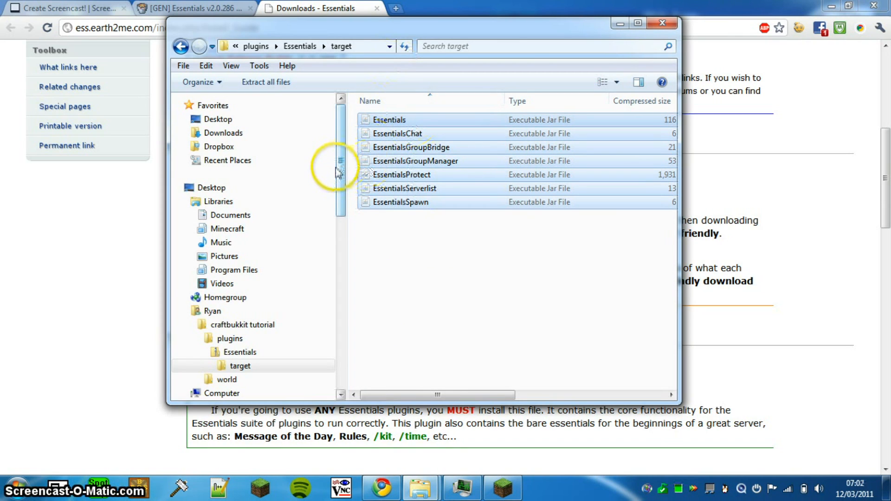
key(BackSpace)
key(BackSpace)
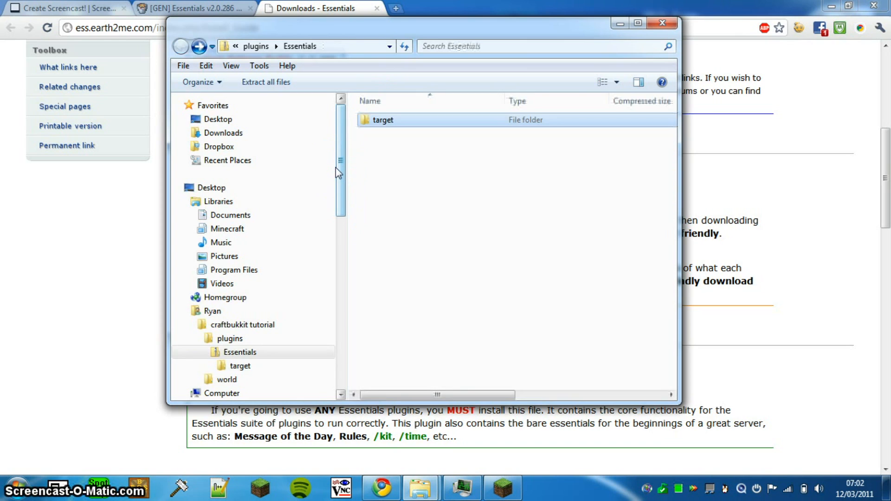
right_click(419, 196)
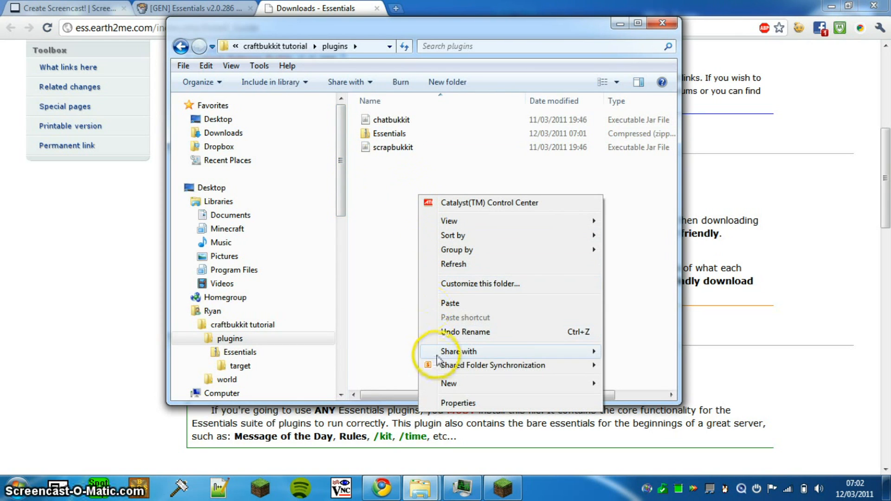
click(444, 303)
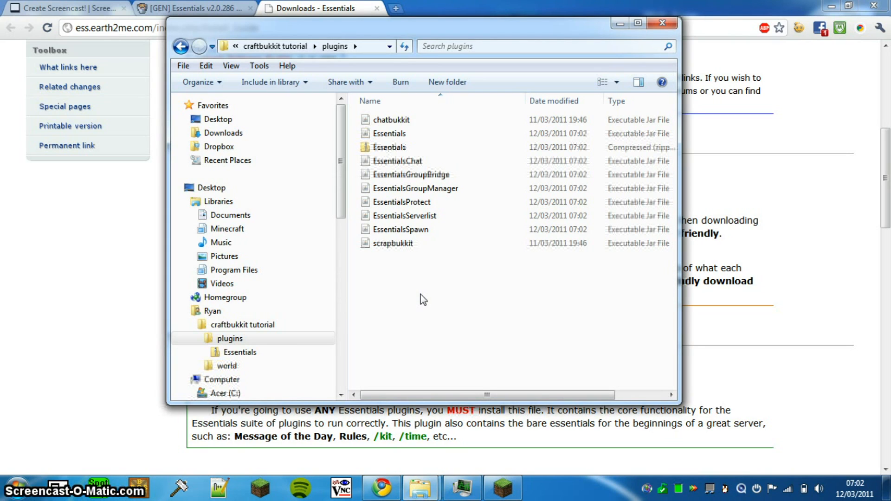
Step: Launch the server by running the start batch file in the craftbukkit tutorial folder
click(301, 46)
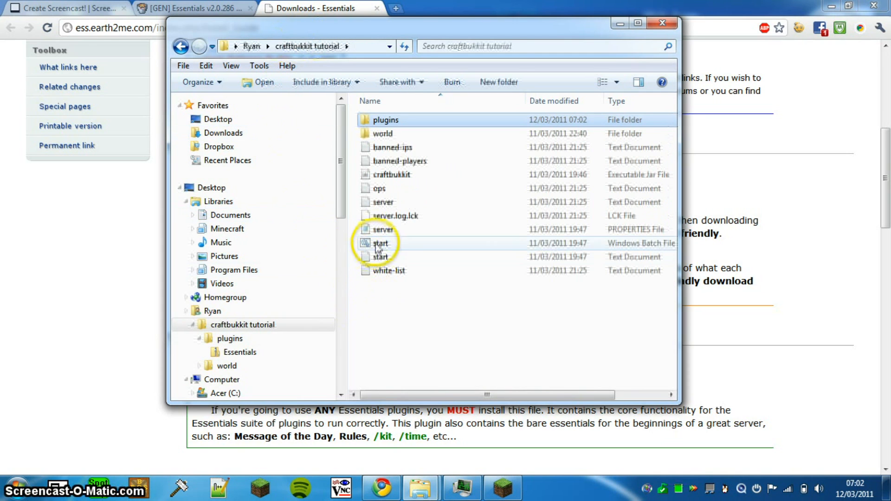
click(377, 245)
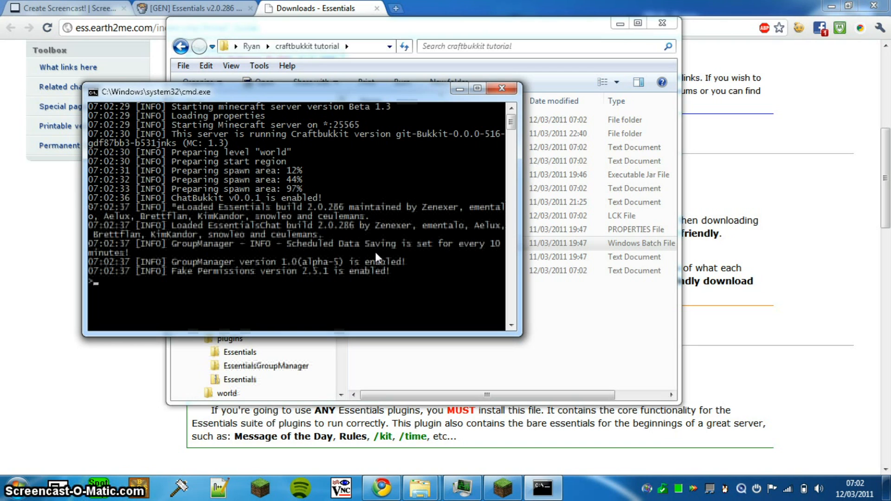
click(341, 180)
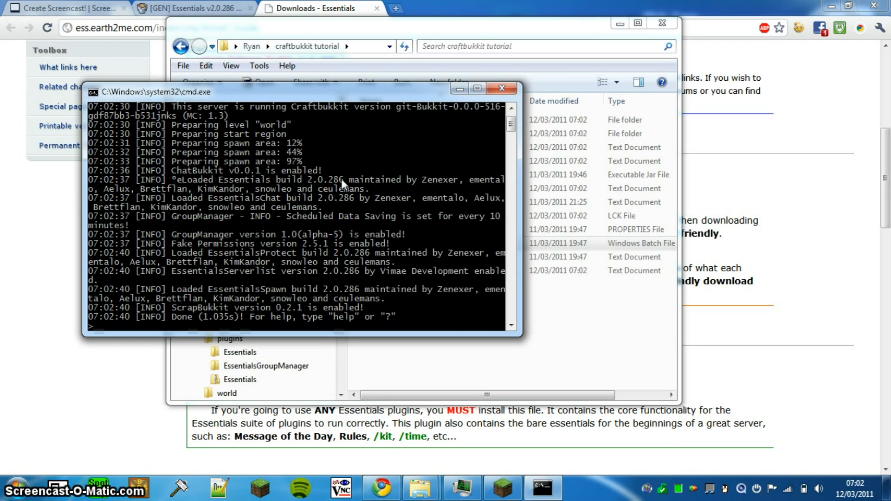
Step: Minimize the server console and open the Essentials folder inside the server's plugins folder
click(462, 92)
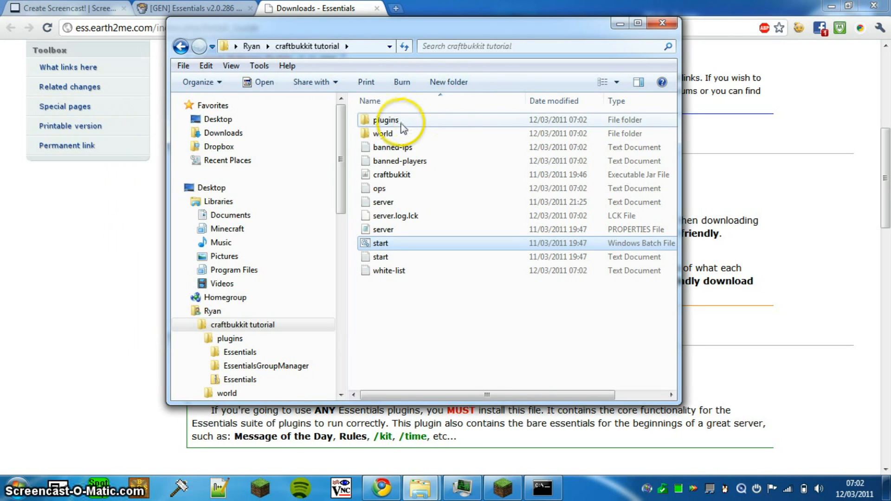
double_click(384, 134)
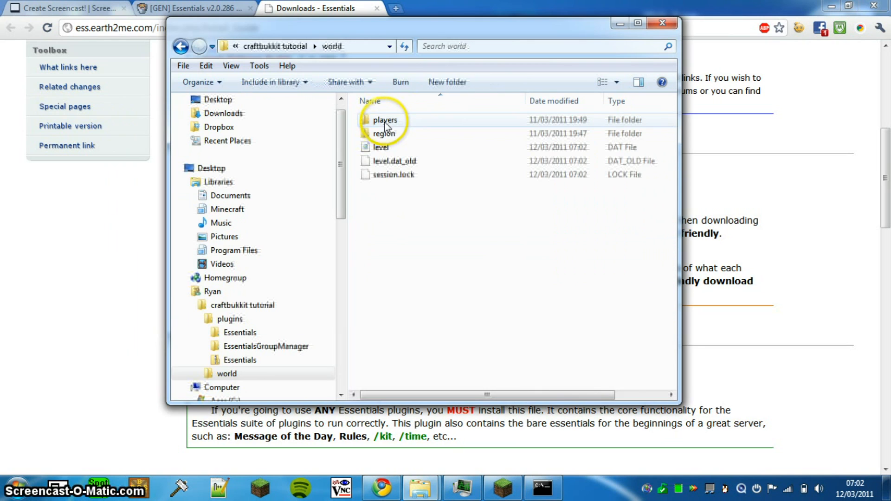
key(BackSpace)
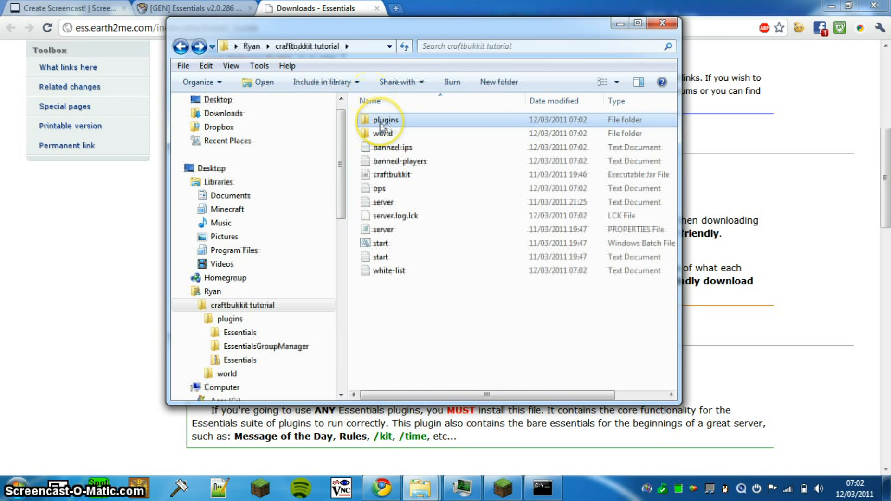
double_click(380, 122)
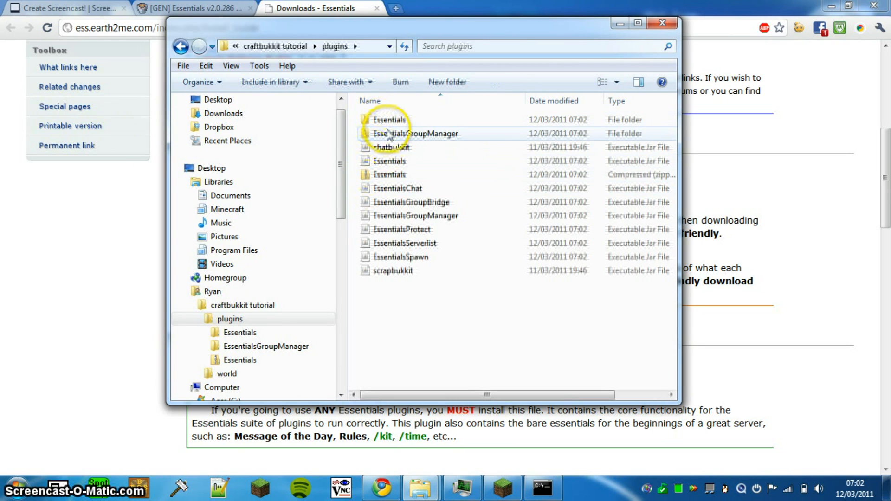
double_click(388, 122)
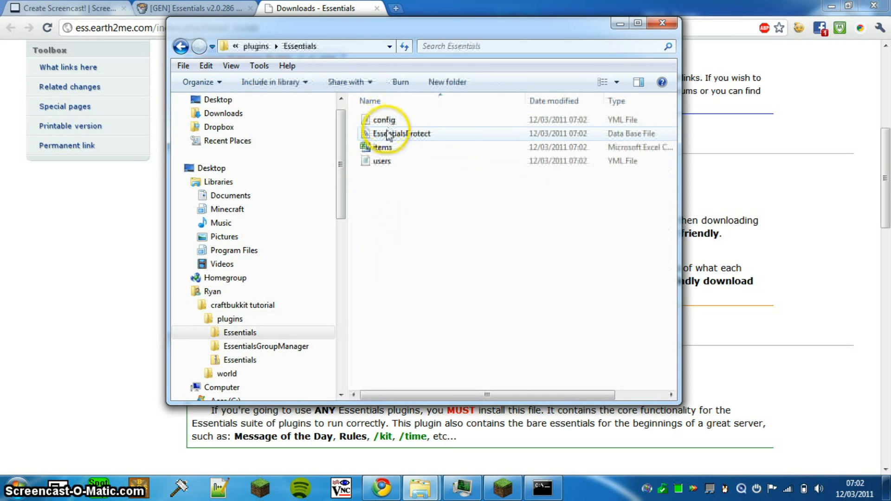
click(385, 120)
right_click(389, 121)
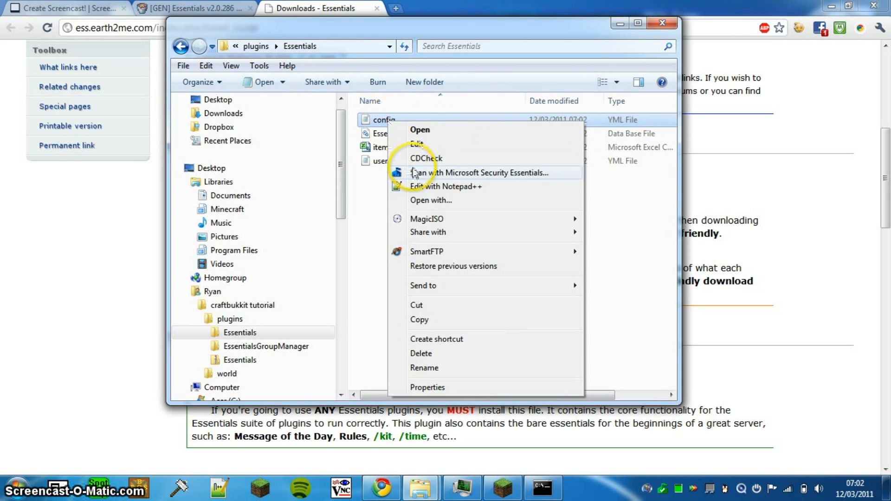
click(420, 143)
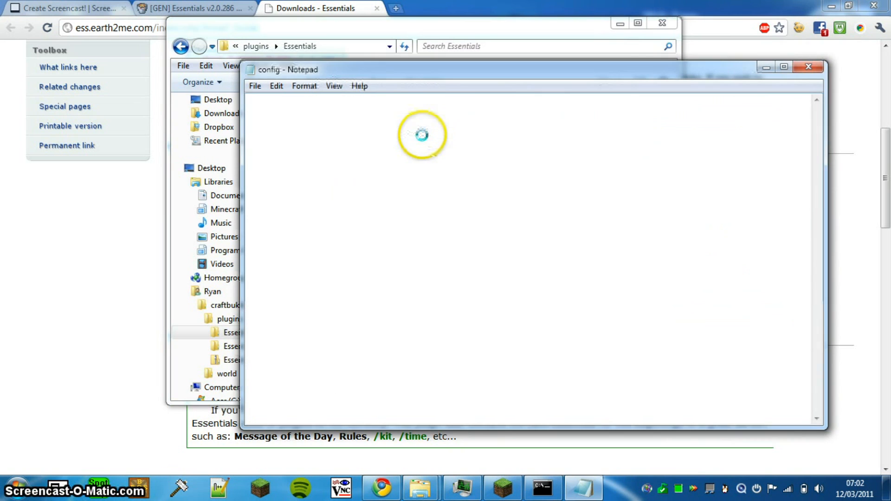
click(809, 71)
Step: Open the Essentials config.yml in Notepad++ and read through its notes and the Essentials (Global) settings
right_click(374, 120)
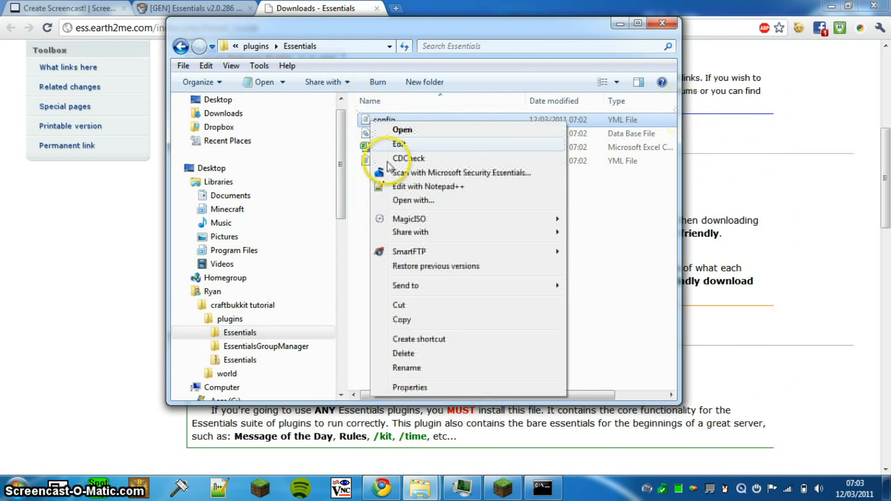
click(408, 186)
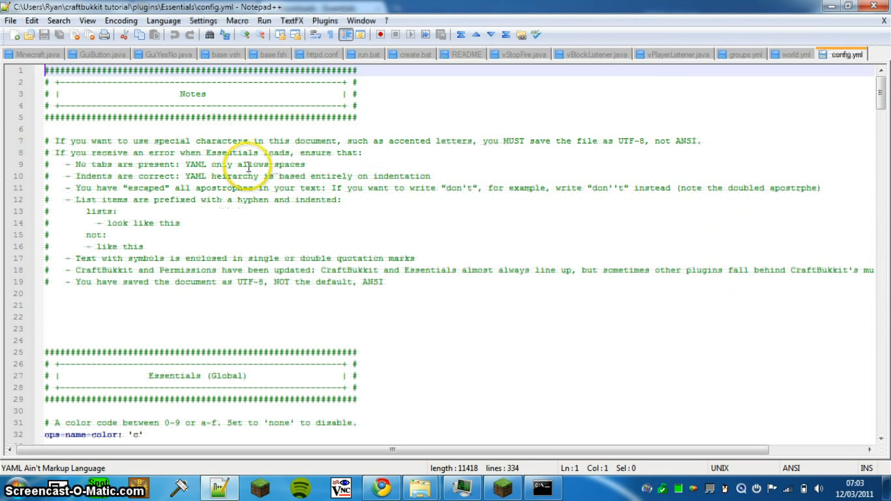
scroll(275, 170, down, 6)
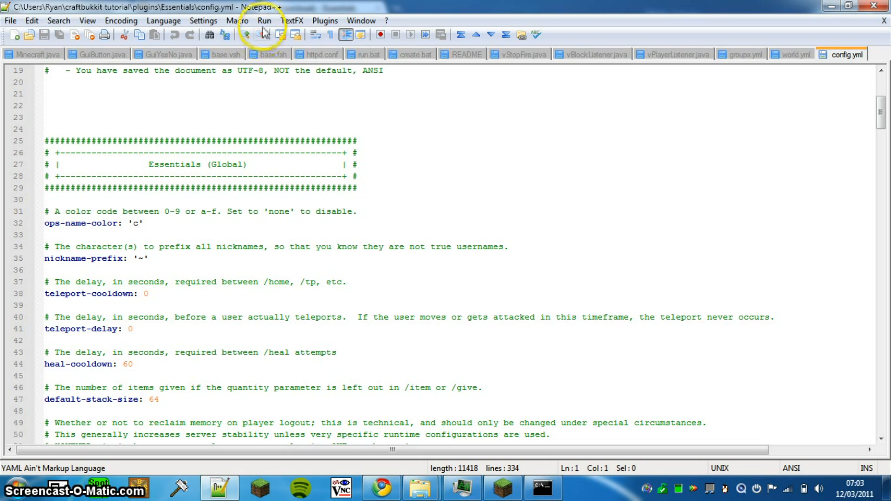
scroll(94, 108, down, 3)
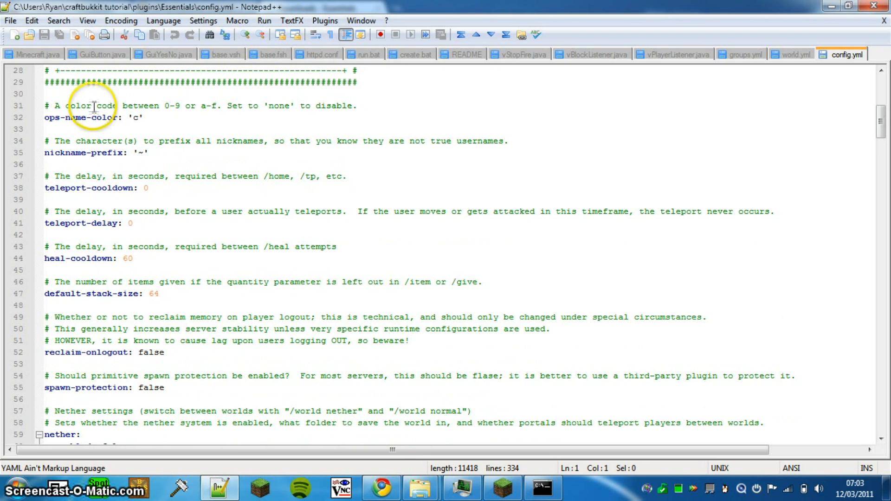
scroll(94, 95, up, 1)
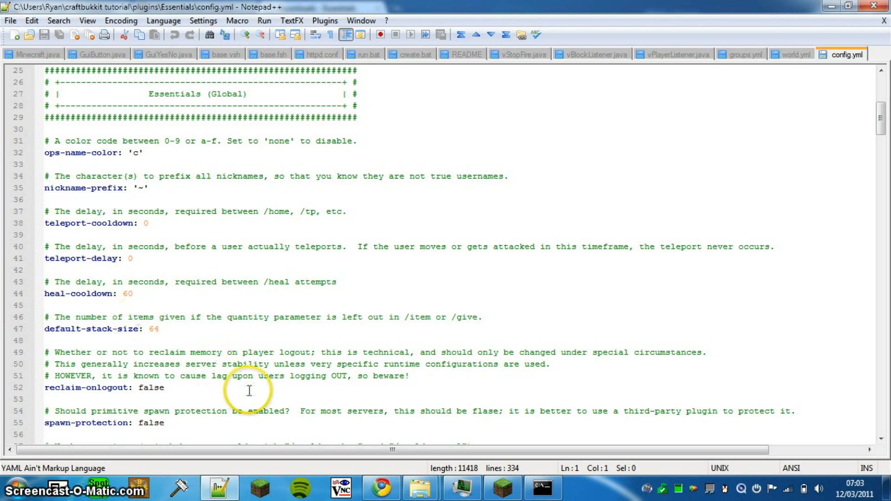
Step: Set both reclaim-onlogout and spawn-protection to true in the Essentials (Global) section
drag(170, 388, 158, 392)
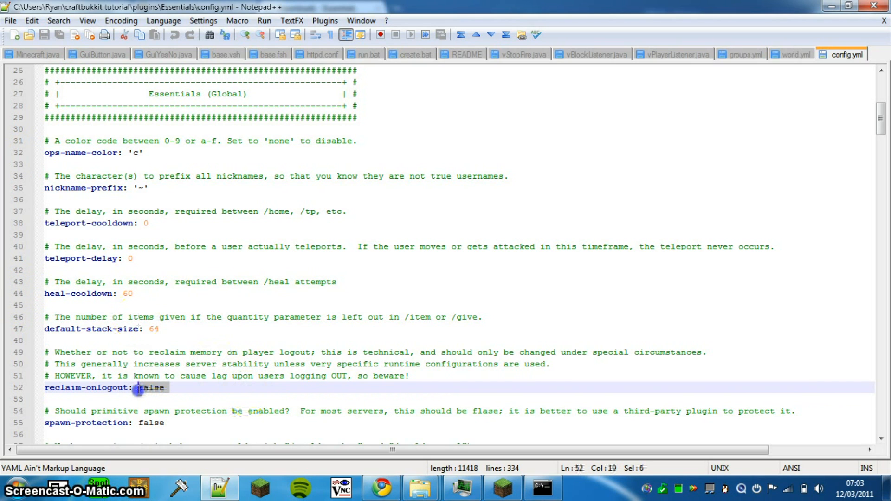
text(true)
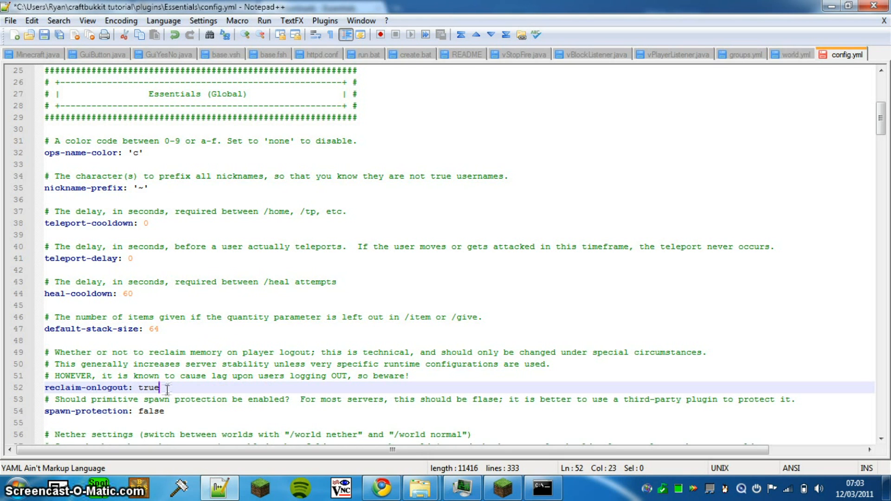
scroll(156, 377, down, 2)
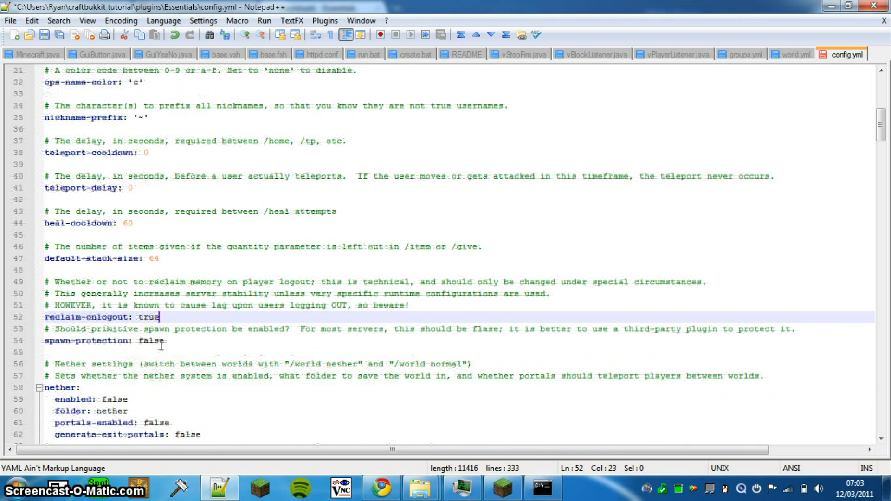
drag(164, 342, 138, 344)
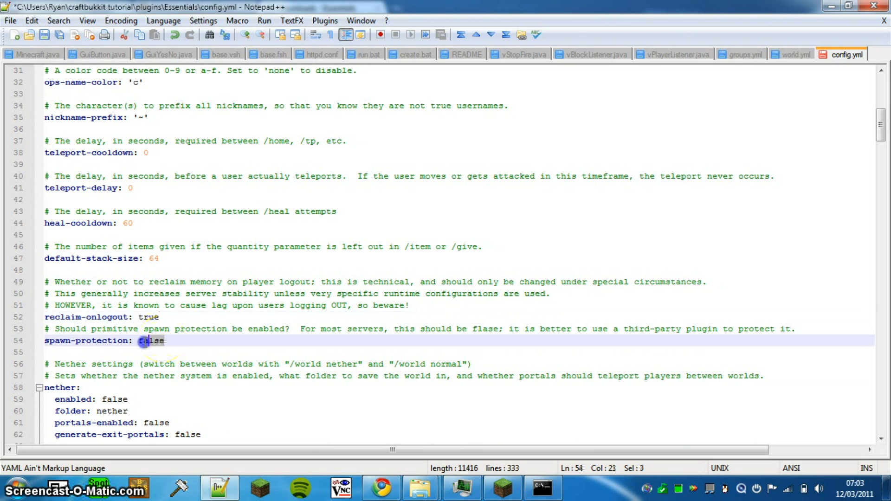
text(tru)
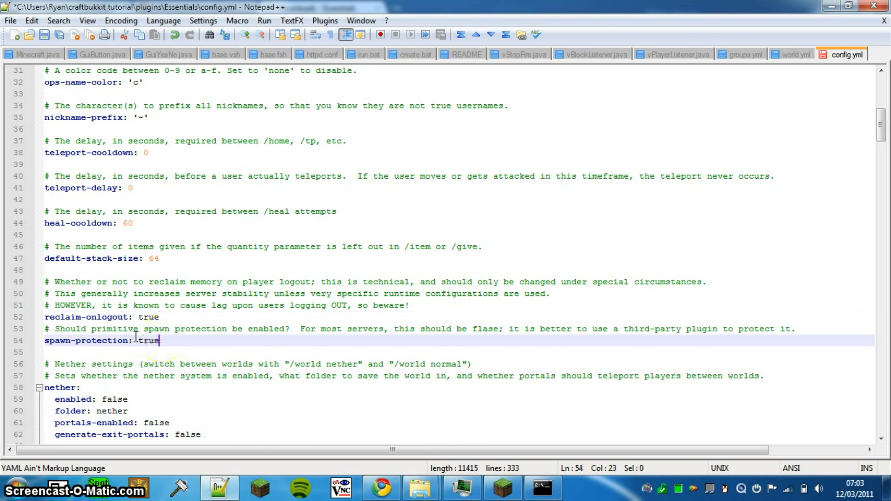
Step: Read through the remaining global settings, from nether, message of the day and rules to restricted commands, kits and backup
scroll(113, 297, down, 4)
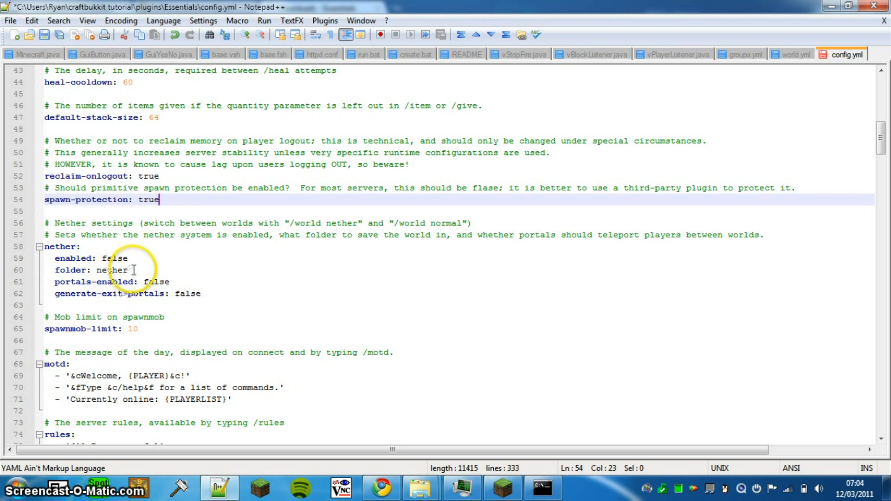
scroll(156, 292, down, 4)
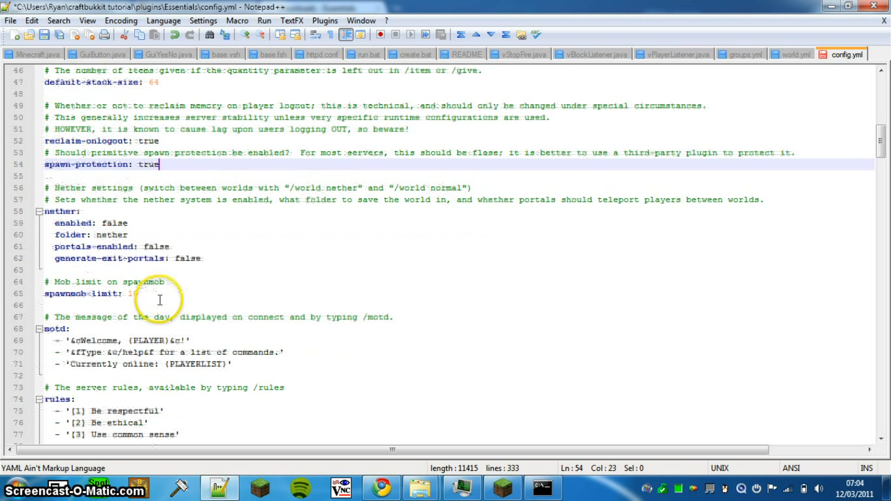
scroll(156, 296, down, 3)
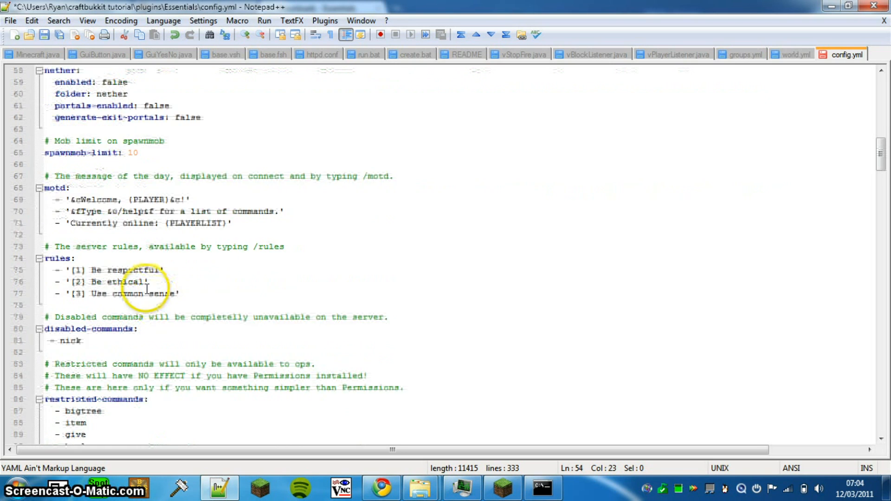
click(105, 266)
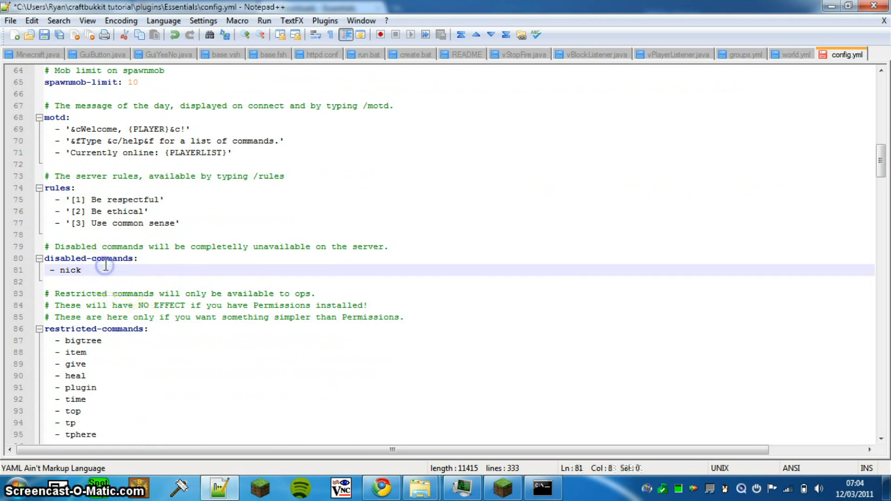
scroll(105, 266, down, 6)
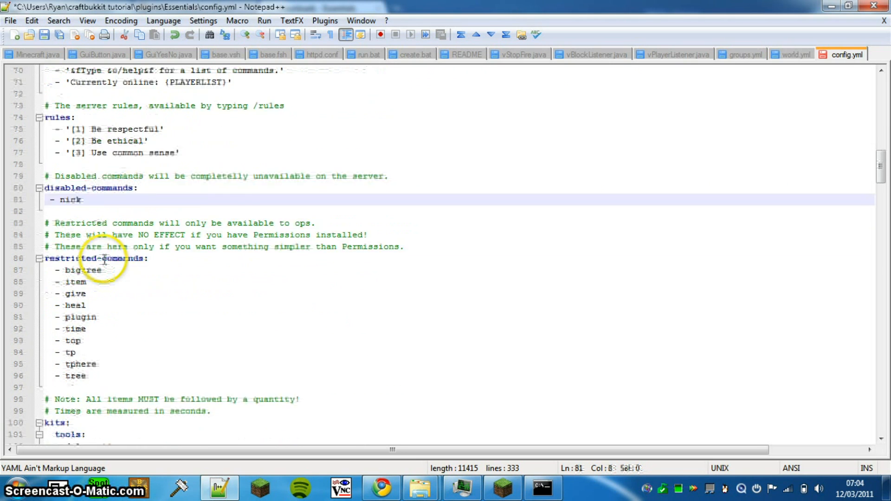
scroll(104, 253, down, 3)
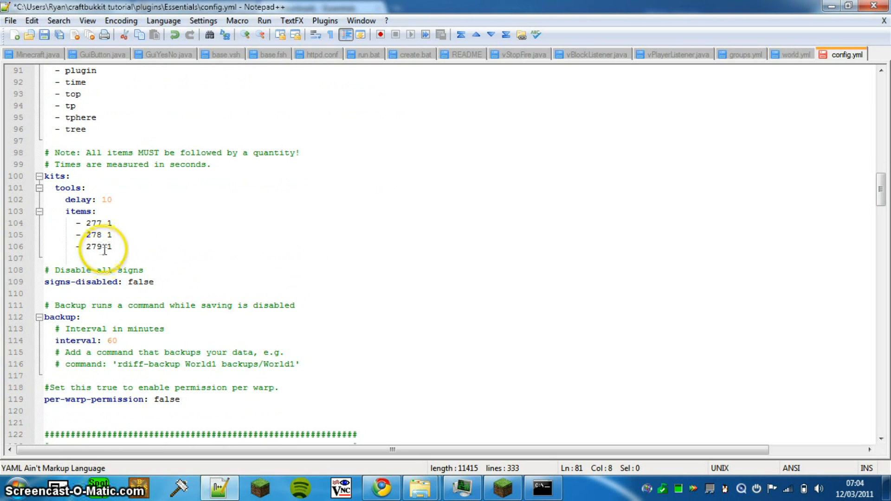
scroll(194, 290, down, 4)
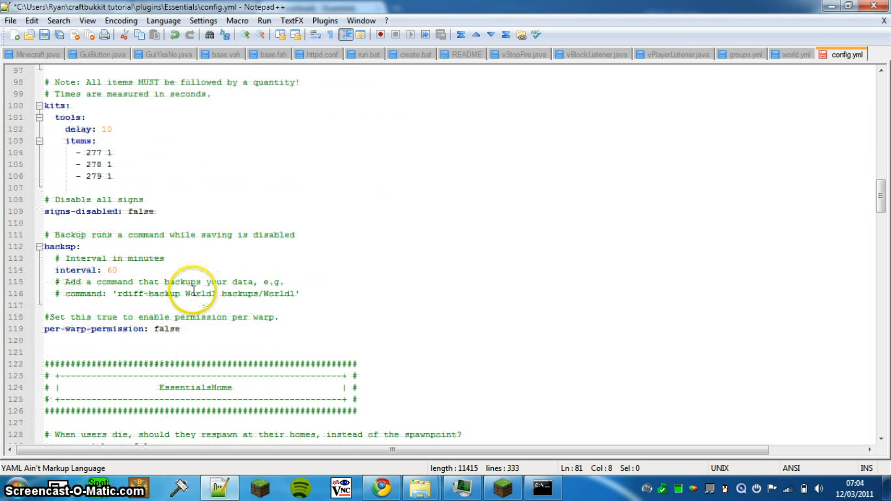
Step: Review the EssentialsHome, EssentialsEco, EssentialsHelp, EssentialsServerlist and EssentialsChat sections and the database and alert settings of EssentialsProtect
scroll(194, 289, down, 3)
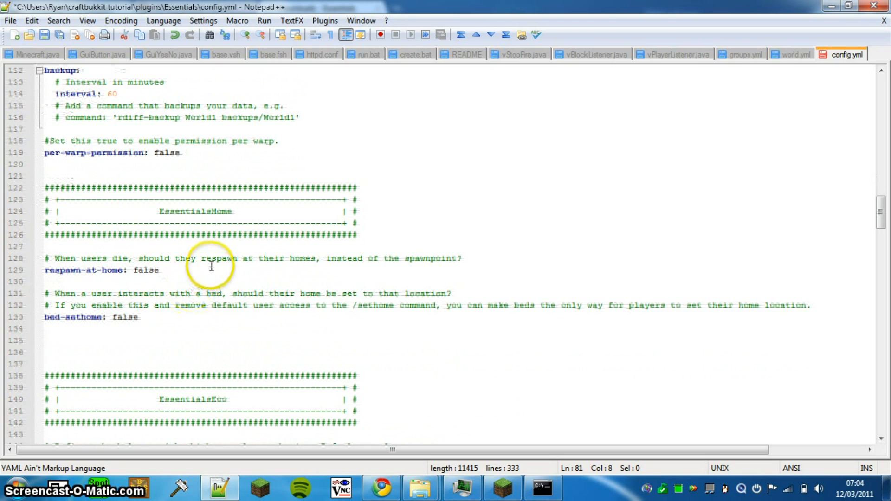
scroll(211, 265, down, 6)
scroll(208, 266, down, 8)
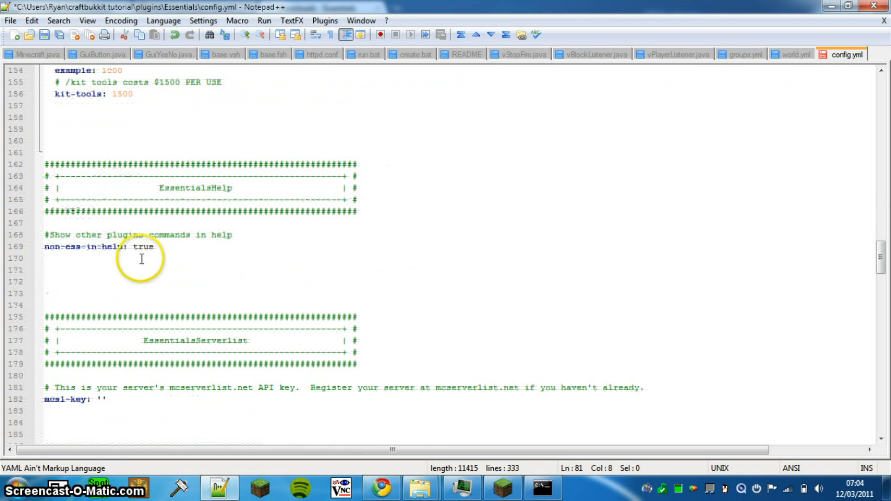
scroll(151, 259, down, 2)
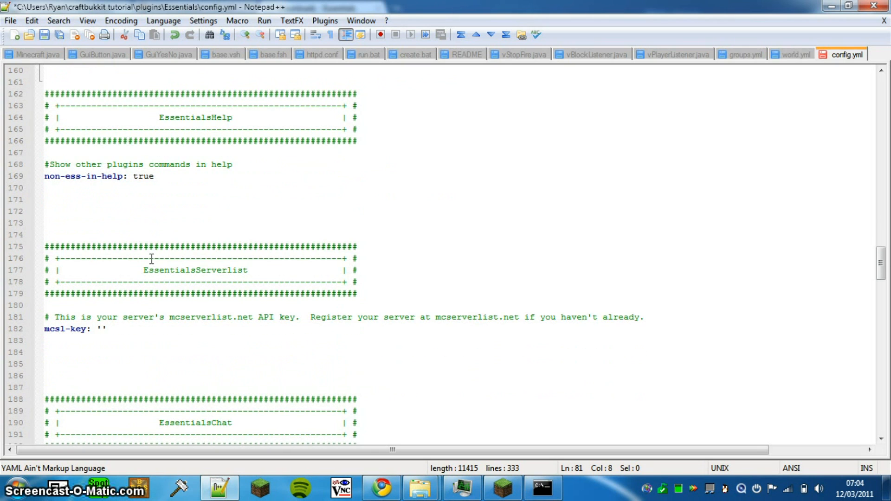
scroll(152, 258, down, 4)
scroll(154, 256, down, 3)
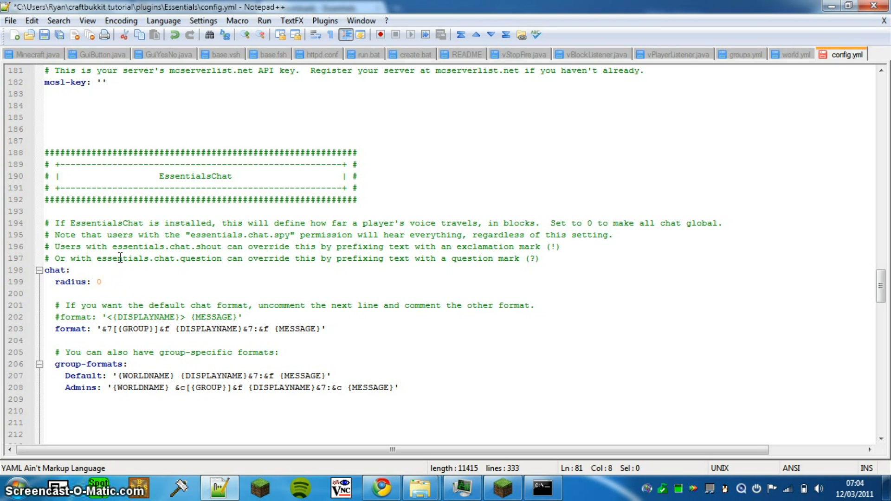
scroll(114, 259, down, 6)
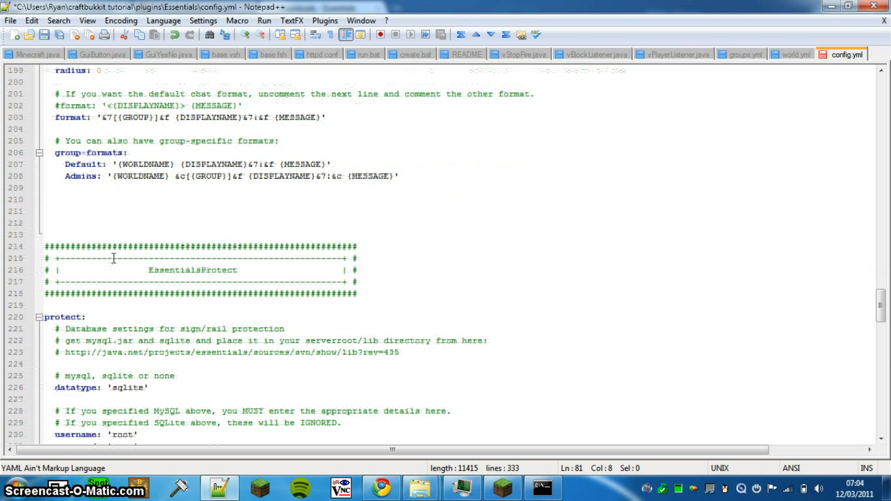
scroll(114, 259, down, 8)
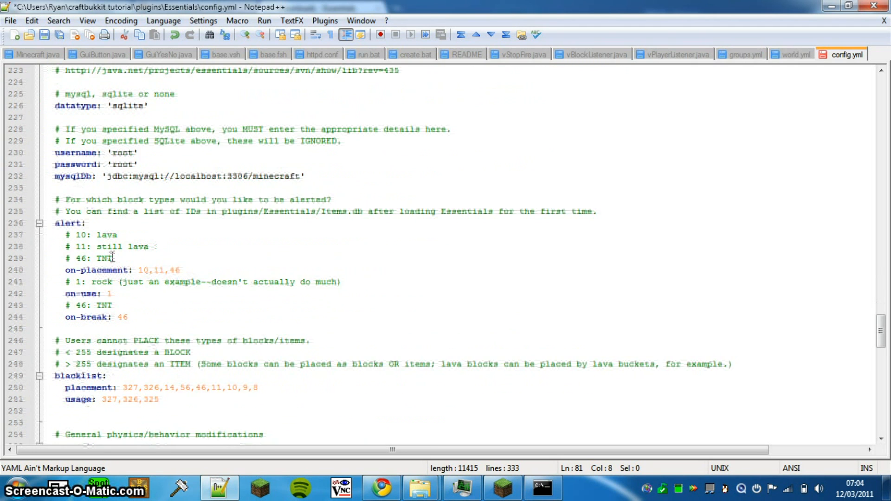
scroll(112, 258, up, 1)
scroll(113, 253, up, 3)
Step: Set fire-spread and tnt-explosion to true in the prevent list of the EssentialsProtect section
scroll(116, 254, down, 7)
scroll(121, 254, down, 3)
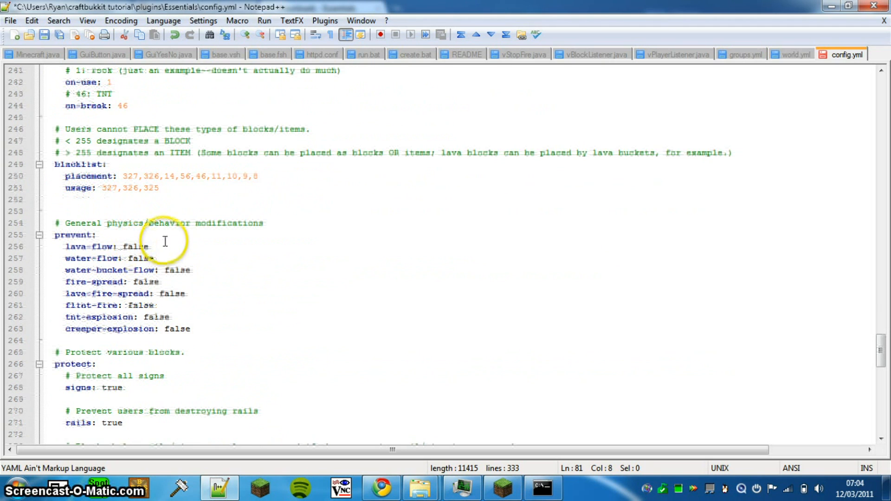
double_click(133, 282)
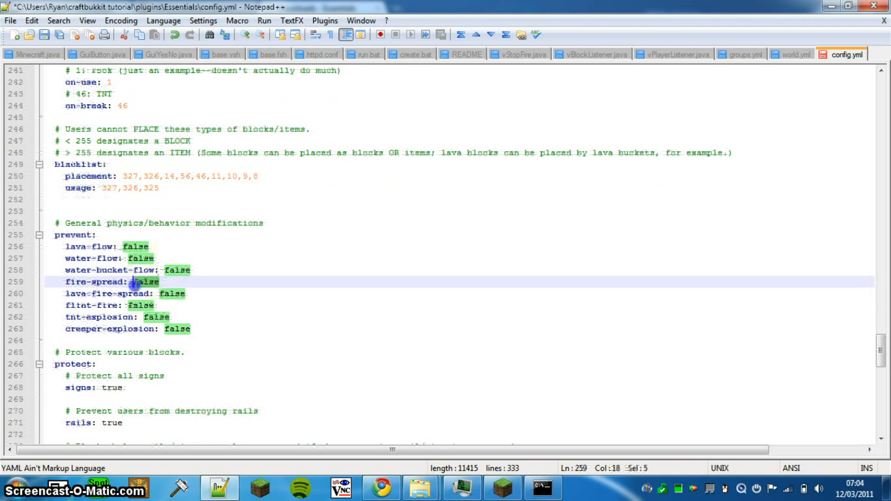
text(tru)
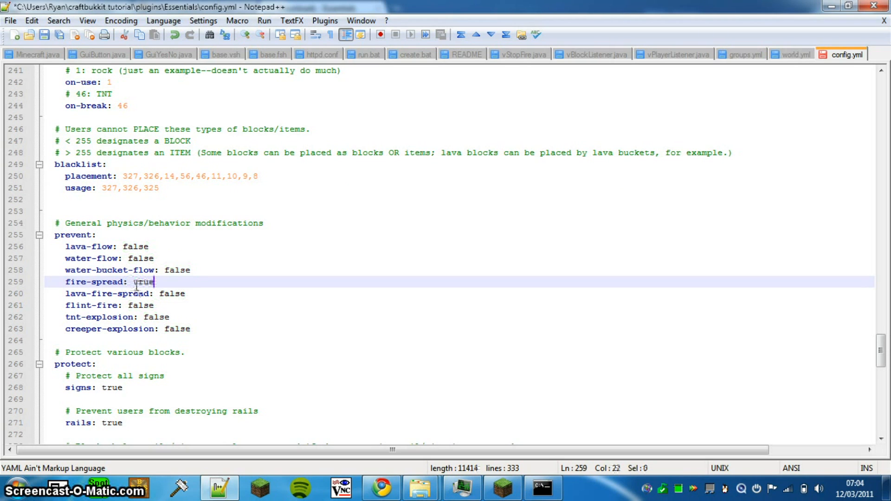
click(199, 305)
double_click(139, 305)
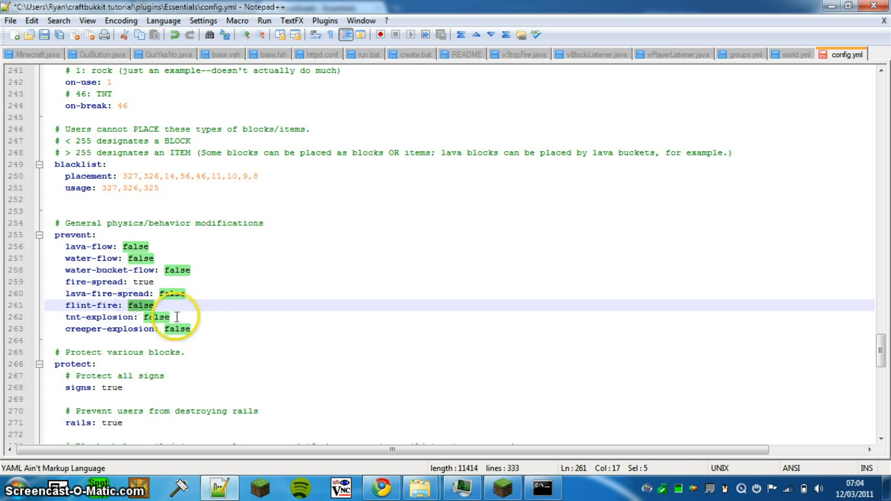
double_click(144, 317)
shift+click(146, 318)
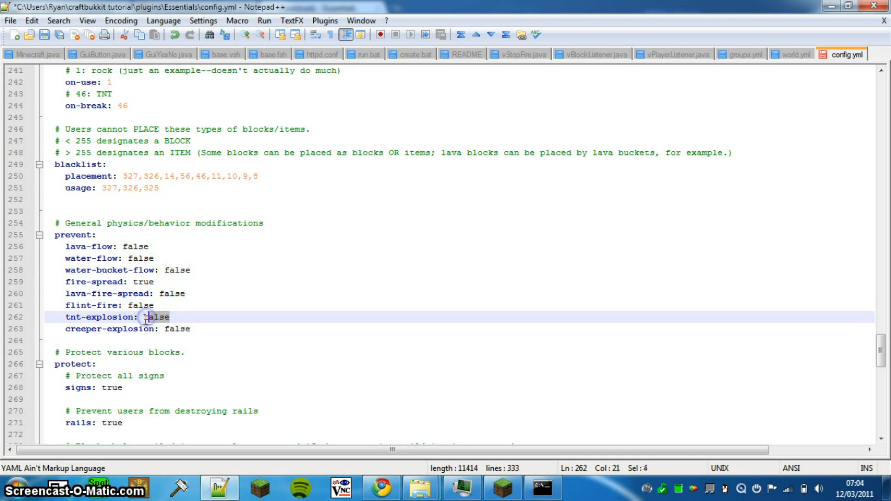
drag(142, 319, 167, 319)
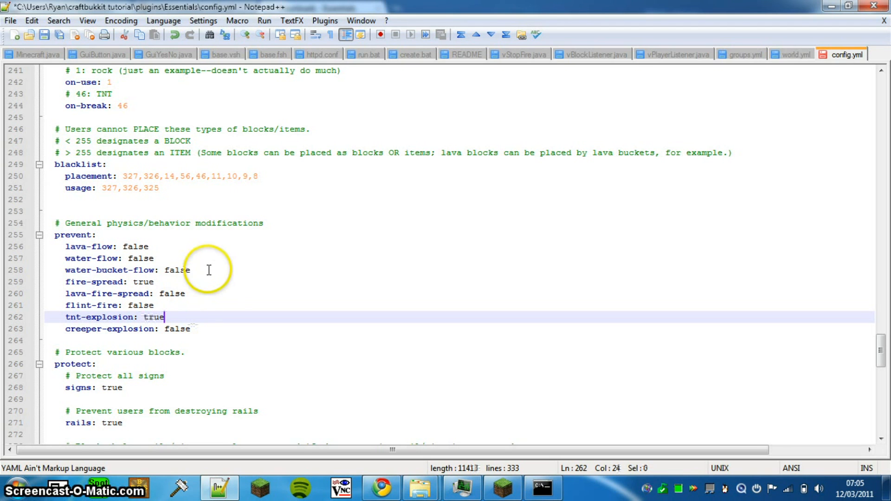
Step: Look over the rest of the file down to the New Players section, then save config.yml and close Notepad++
scroll(224, 278, down, 2)
scroll(222, 261, down, 14)
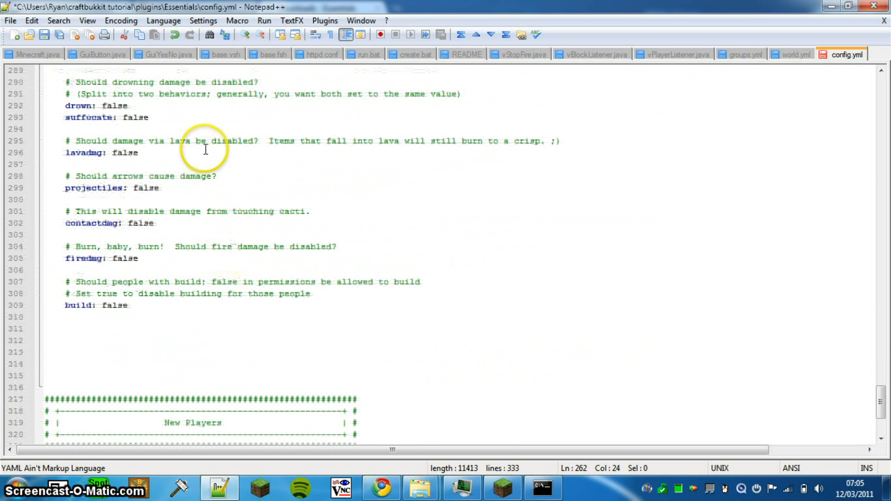
scroll(209, 144, down, 4)
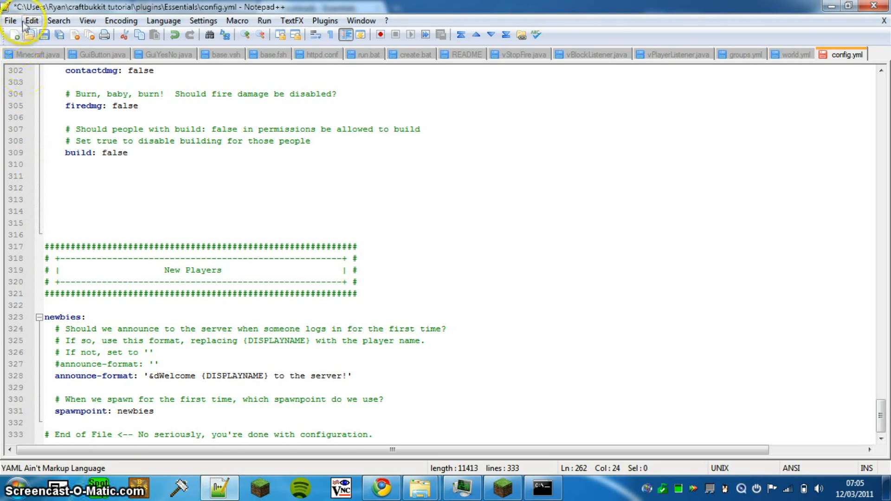
click(59, 36)
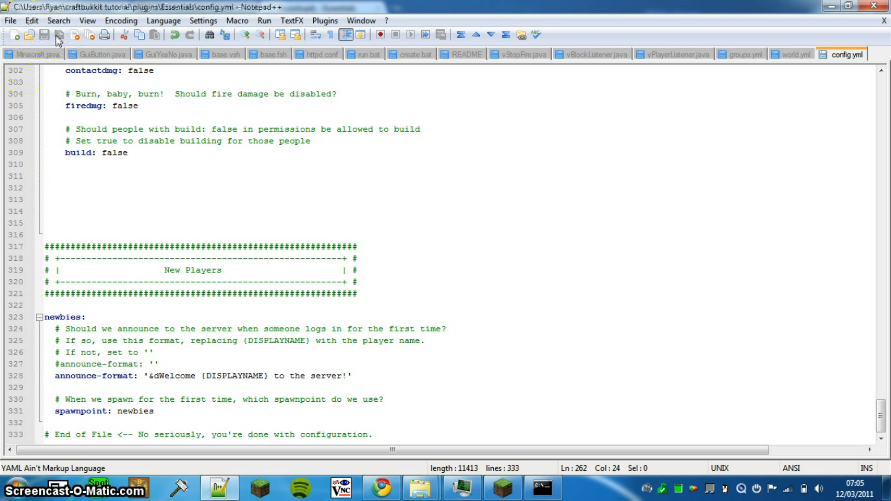
click(887, 9)
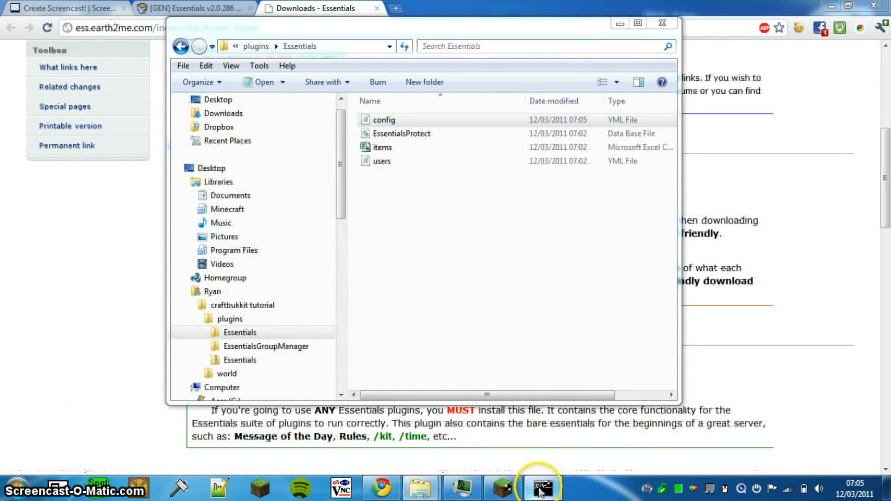
Step: Switch to the server console and reload the server
click(542, 487)
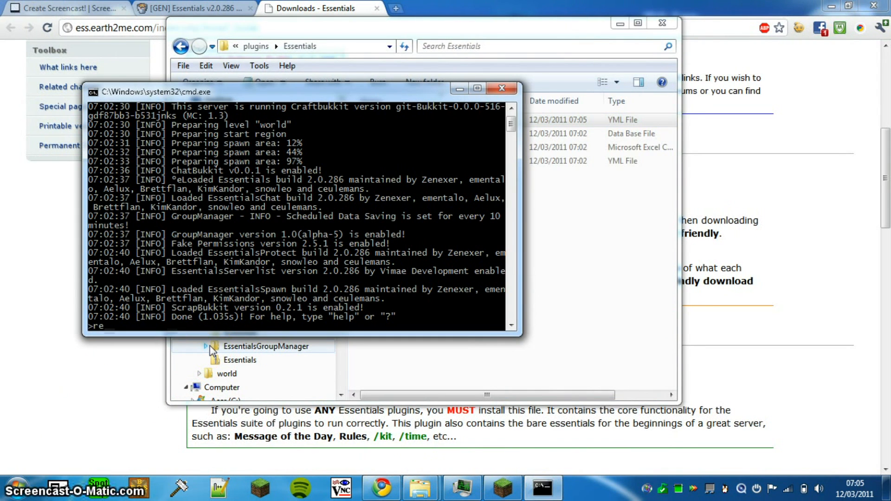
key(Return)
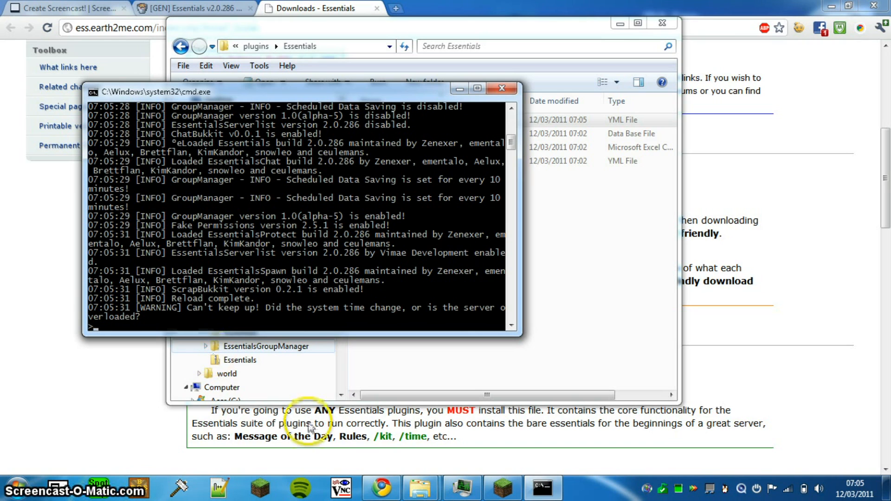
Step: Switch to Minecraft, disconnect from the current game and open the multiplayer connection screen
click(503, 486)
click(405, 249)
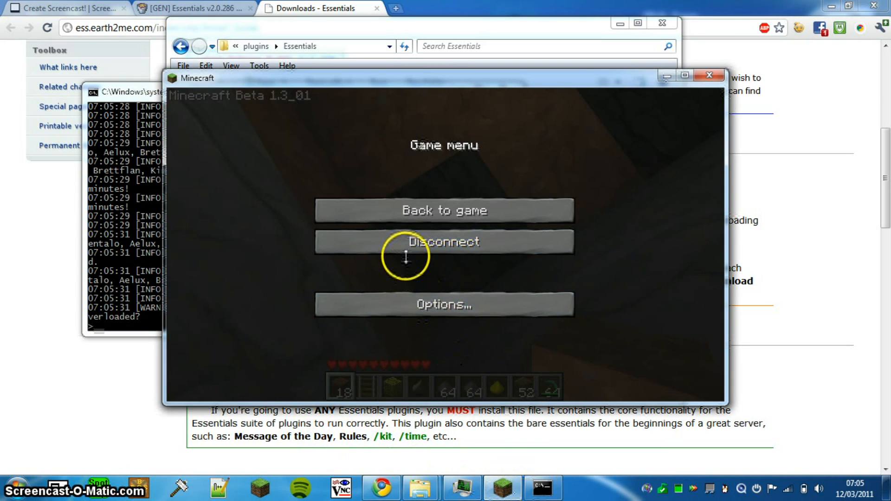
click(410, 264)
Step: Replace the server address with ::1 and connect to the local server
key(BackSpace)
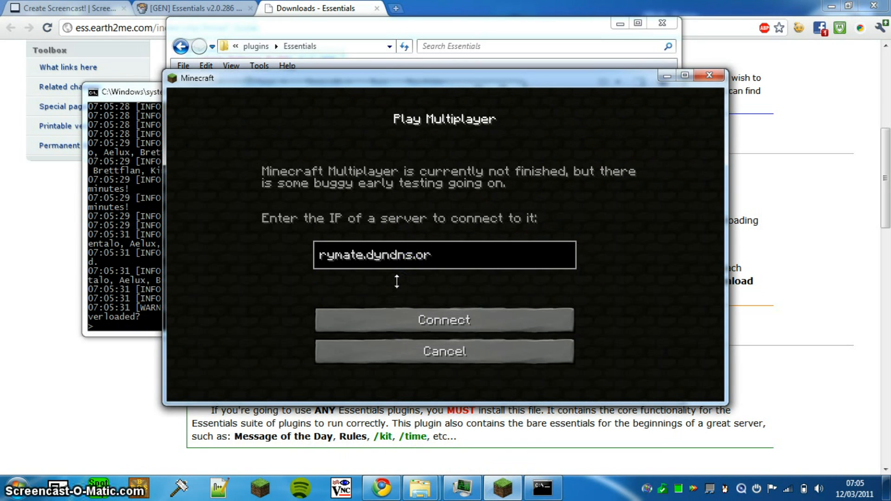
key(BackSpace)
key(BackSpace)
key(BackSpace)
key(BackSpace)
key(BackSpace)
key(BackSpace)
key(BackSpace)
key(BackSpace)
key(BackSpace)
text(8)
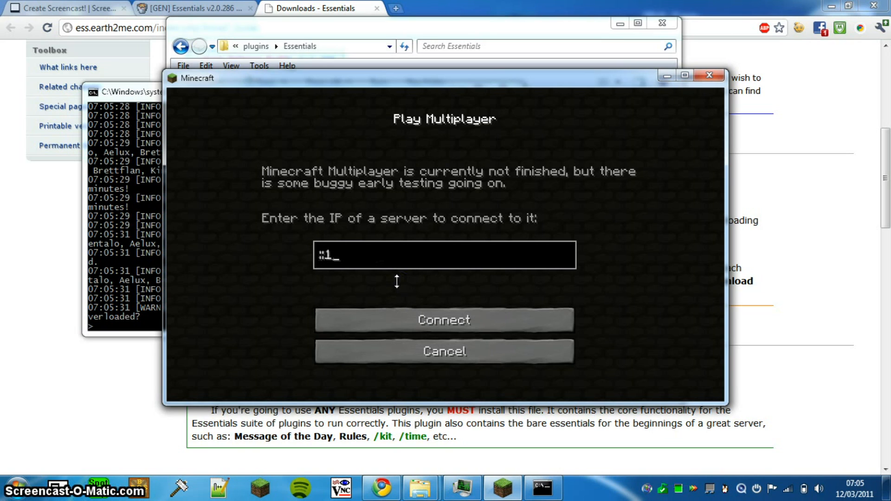
text(:1)
key(Return)
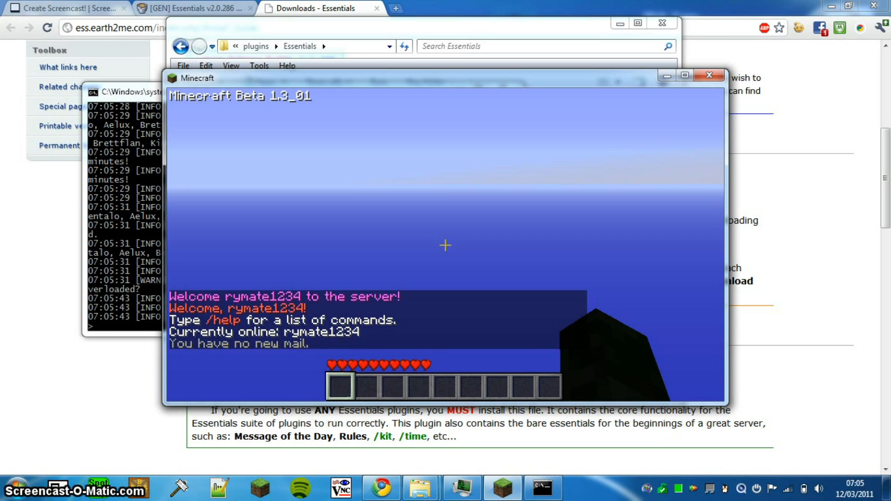
click(446, 245)
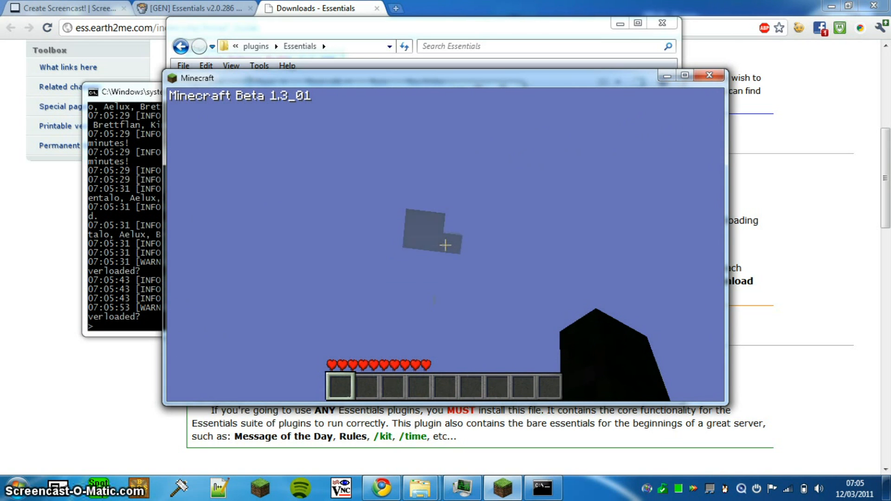
Step: Post the message "laggggg" in the game chat
key(t)
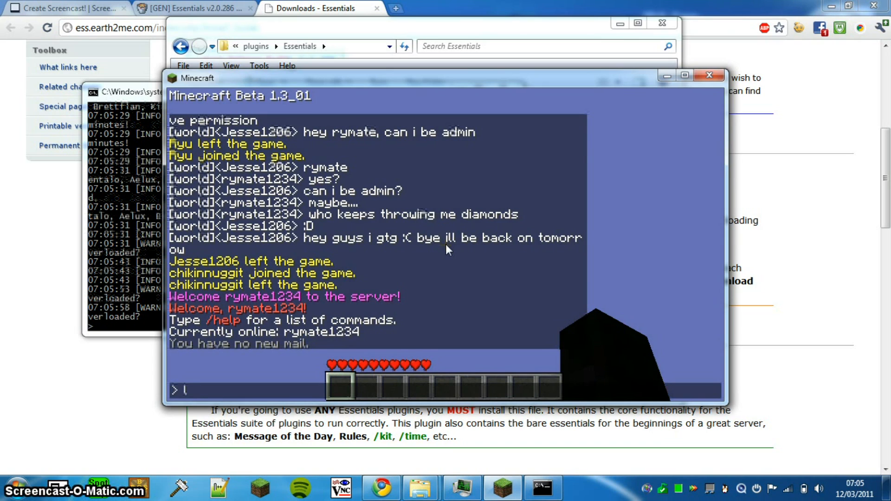
text(lagggggg)
key(Return)
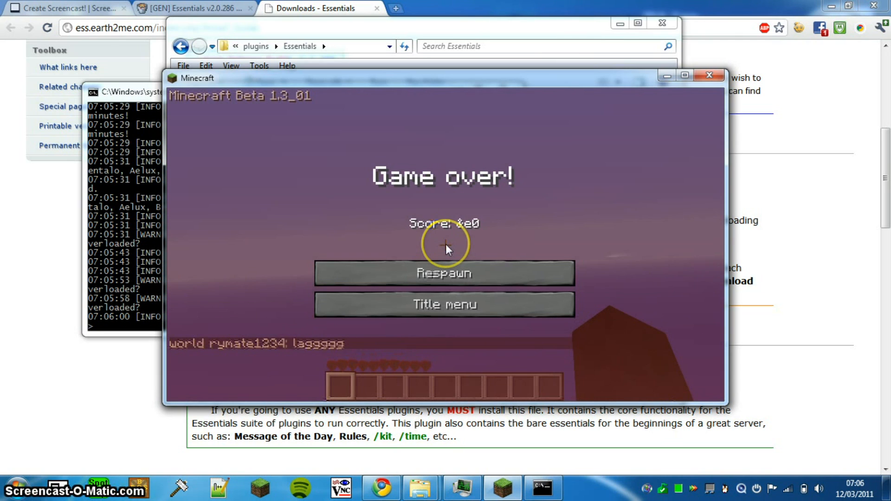
Step: Respawn the player and walk forward onto the low grassy island with the yellow flower
click(433, 274)
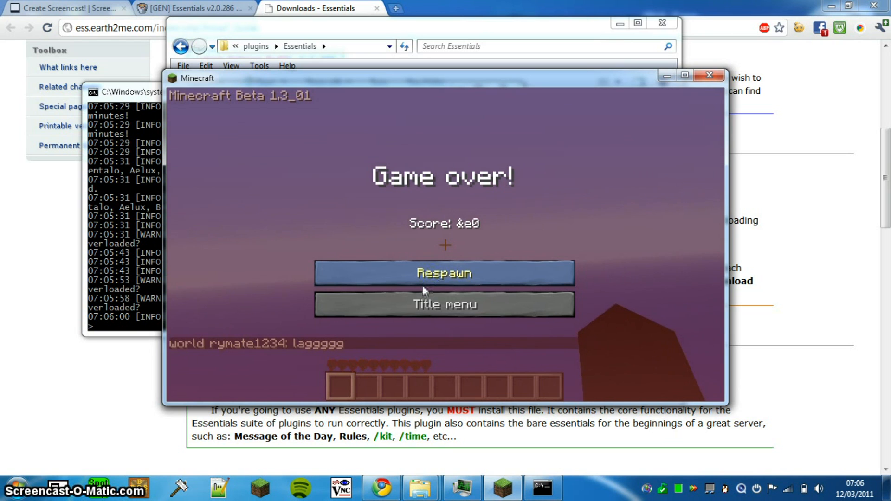
click(423, 286)
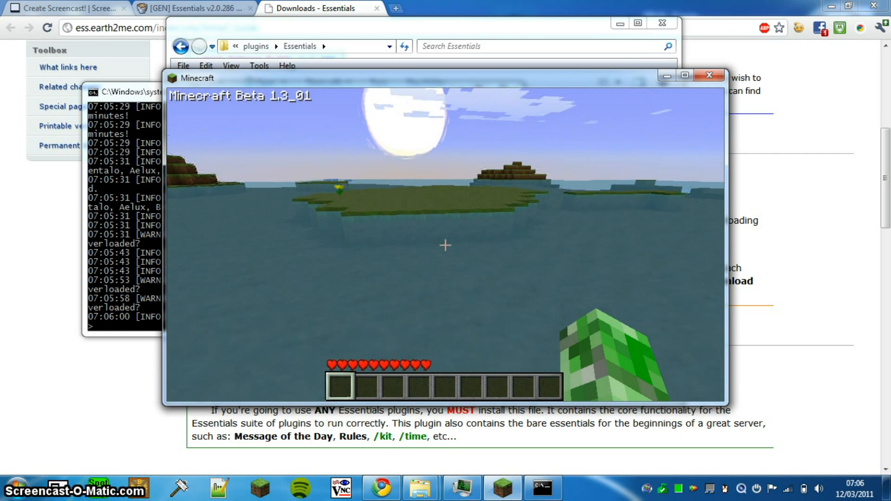
key(w)
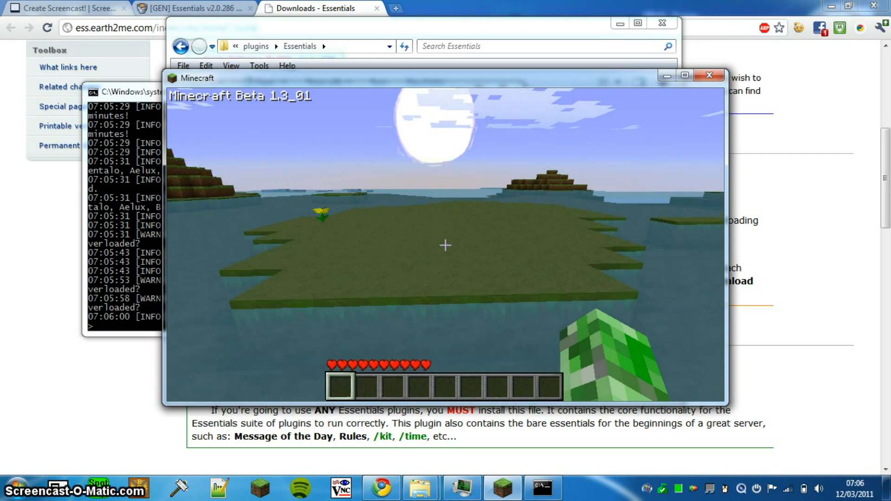
key(w)
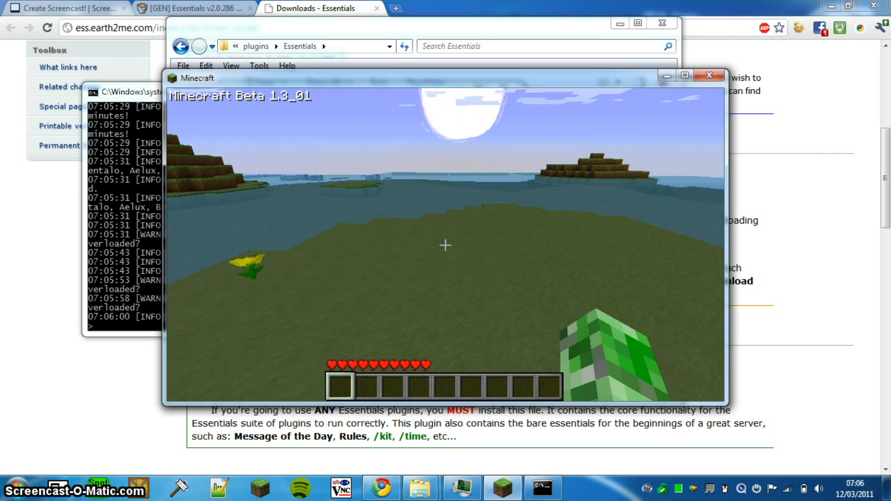
Step: List the available commands with /help and try to teleport with /home
text(t/help)
key(Return)
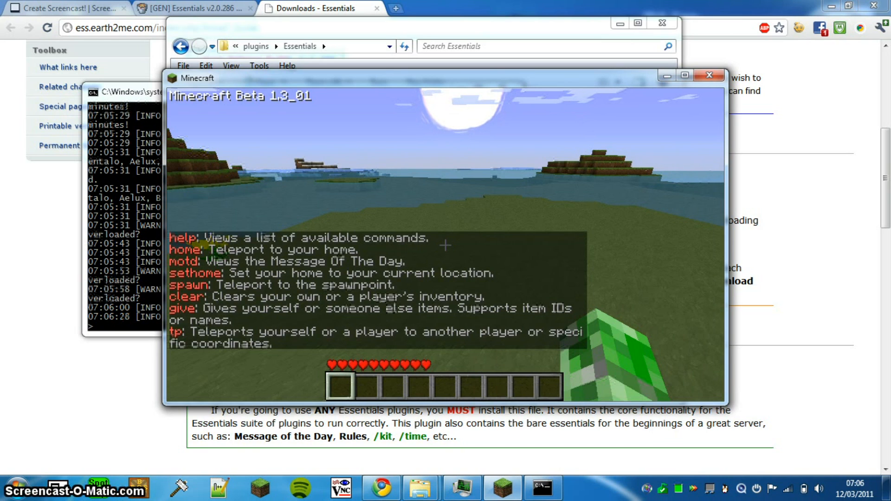
key(t)
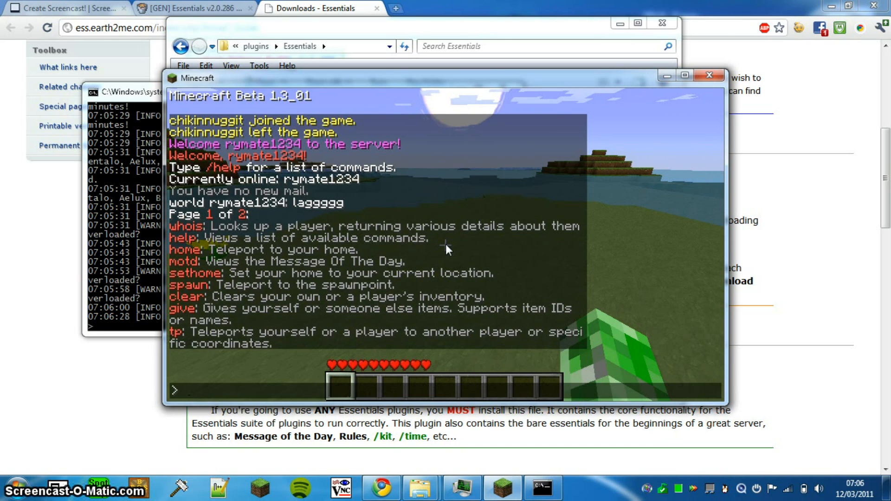
click(441, 245)
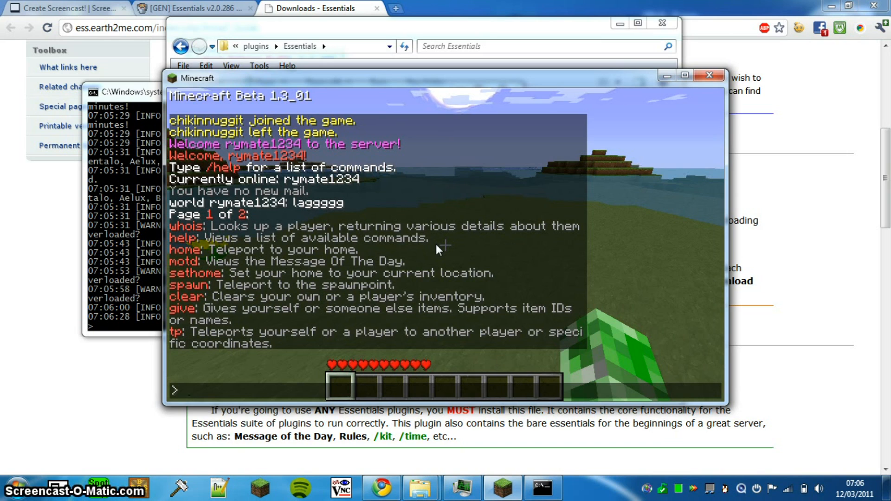
text(/home)
key(Return)
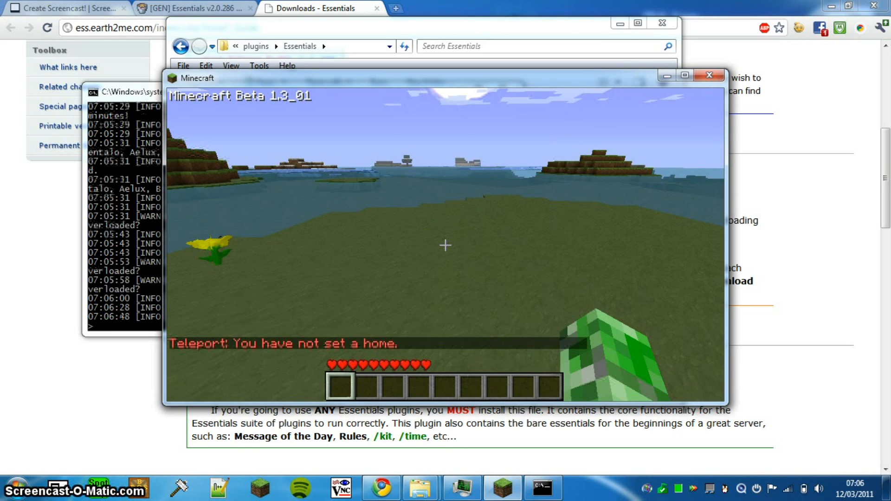
Step: Try the /give command in the chat, first with stone and again with item ID 2
key(t)
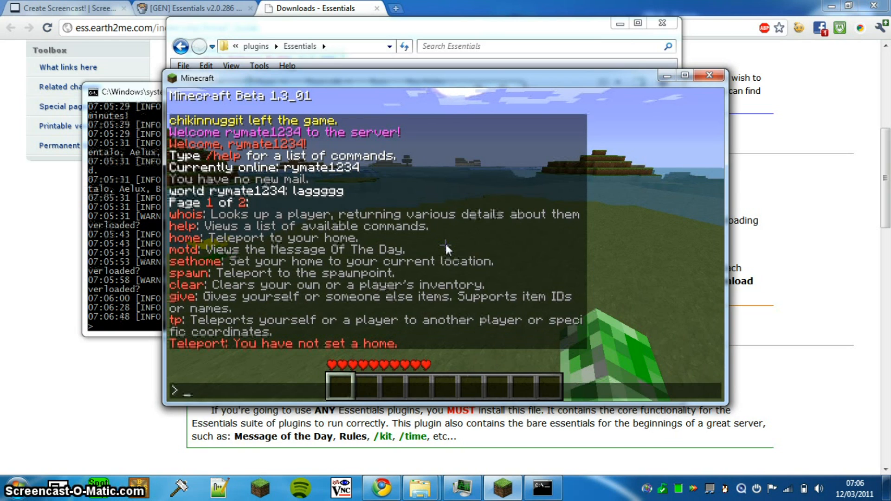
text(/give )
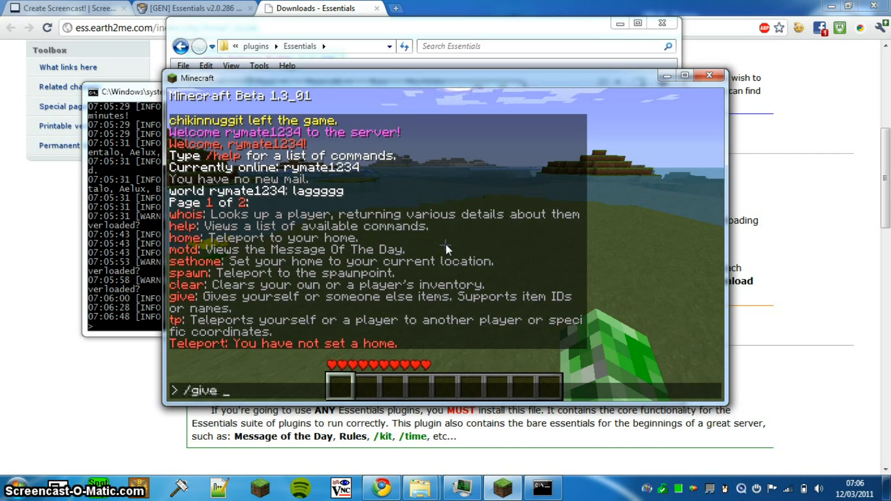
text(stone)
key(Return)
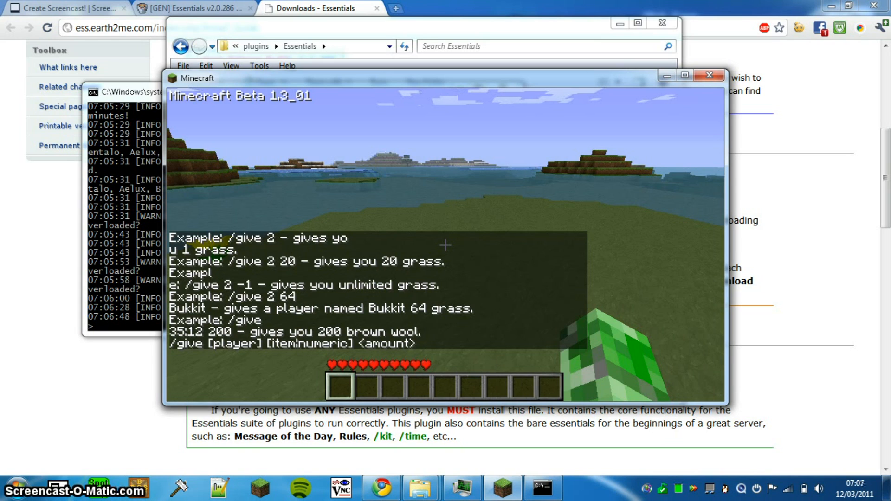
text(t)
text(/give 2)
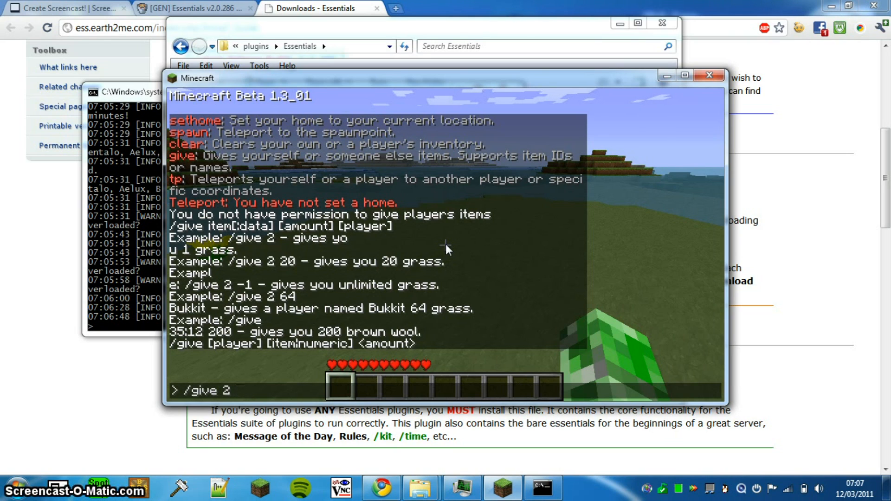
key(Return)
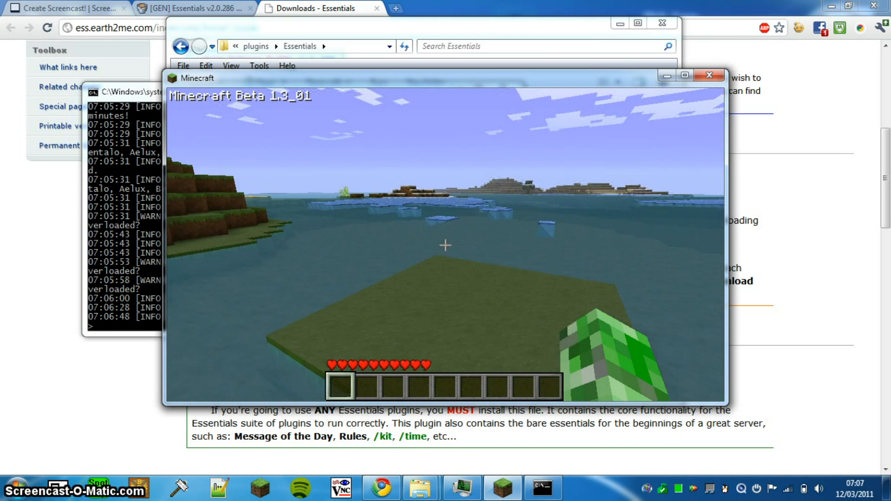
Step: Switch to the plugins folder in the file browser, view the config file inside EssentialsGroupManager, and close it
key(Escape)
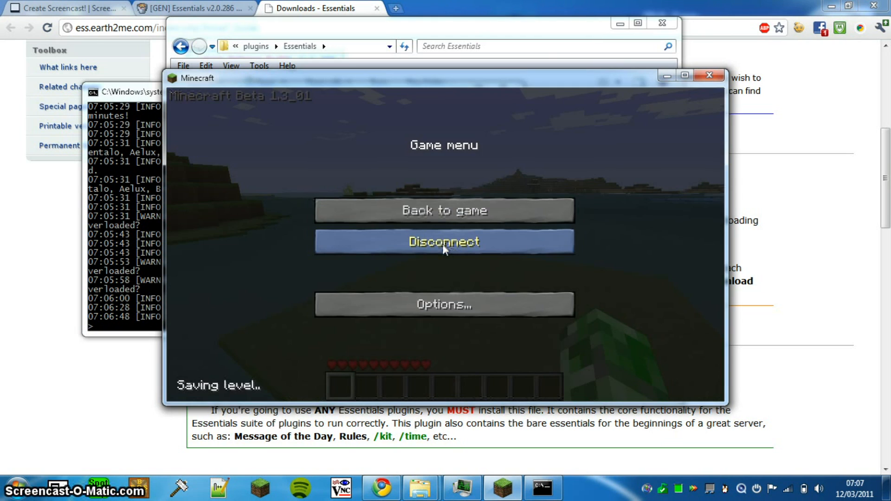
key(alt+Tab)
click(447, 18)
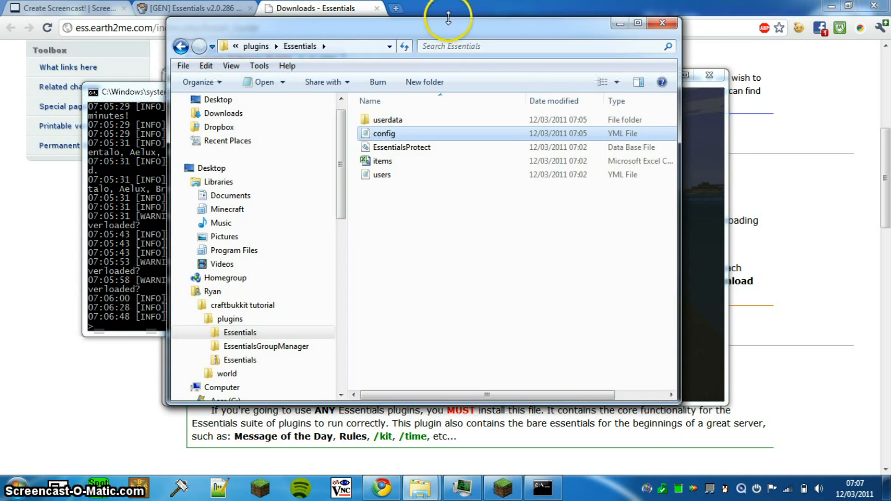
key(BackSpace)
double_click(394, 133)
click(385, 149)
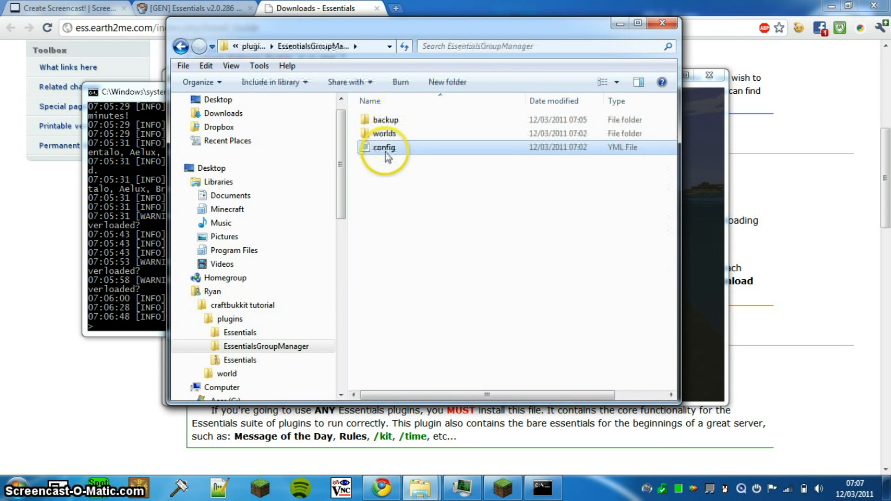
double_click(385, 152)
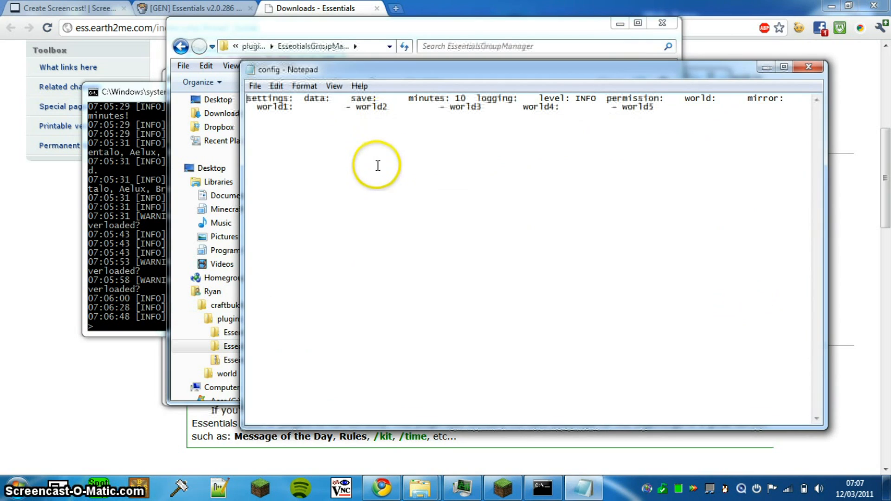
click(809, 67)
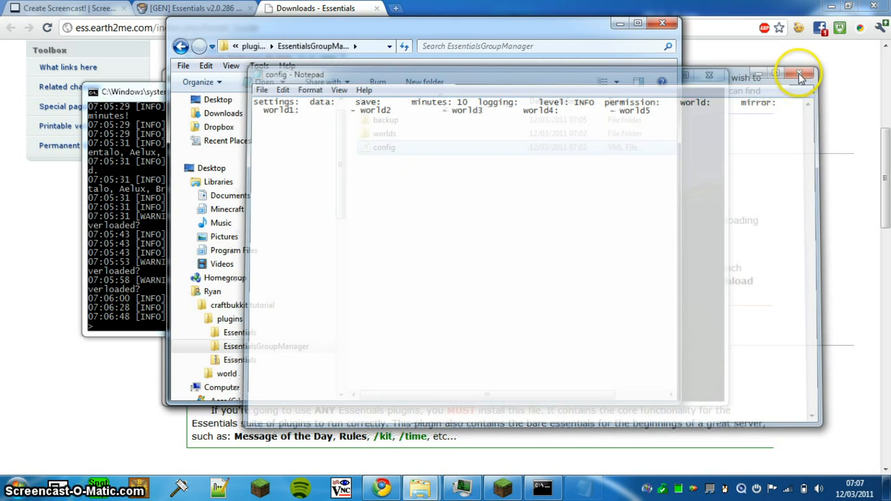
Step: Go into the worlds\world folder of EssentialsGroupManager and open the users file in Notepad++
click(408, 134)
double_click(407, 134)
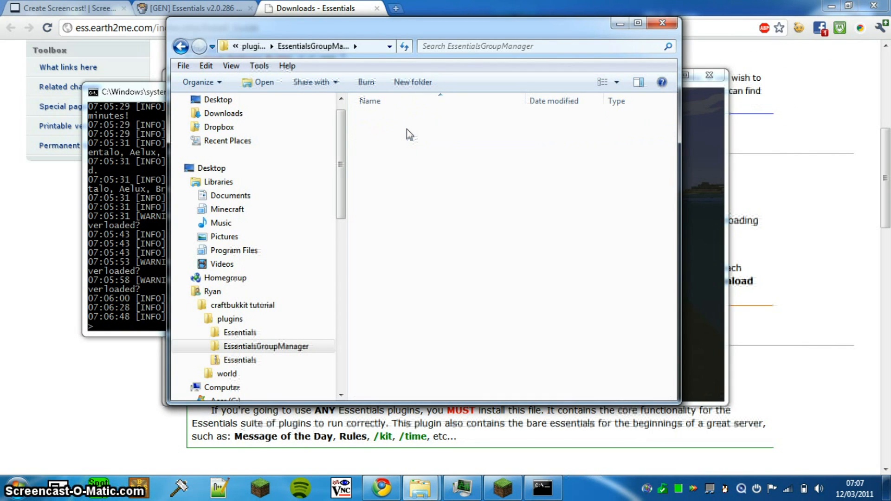
double_click(398, 131)
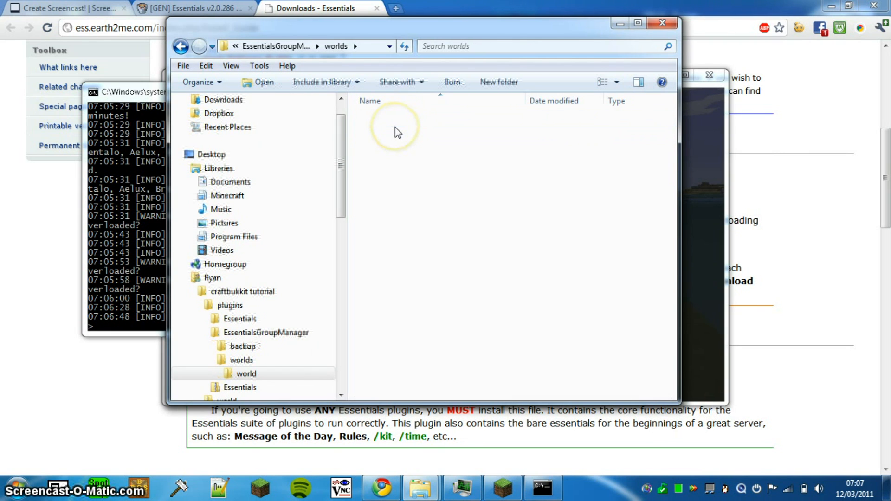
click(378, 139)
right_click(378, 140)
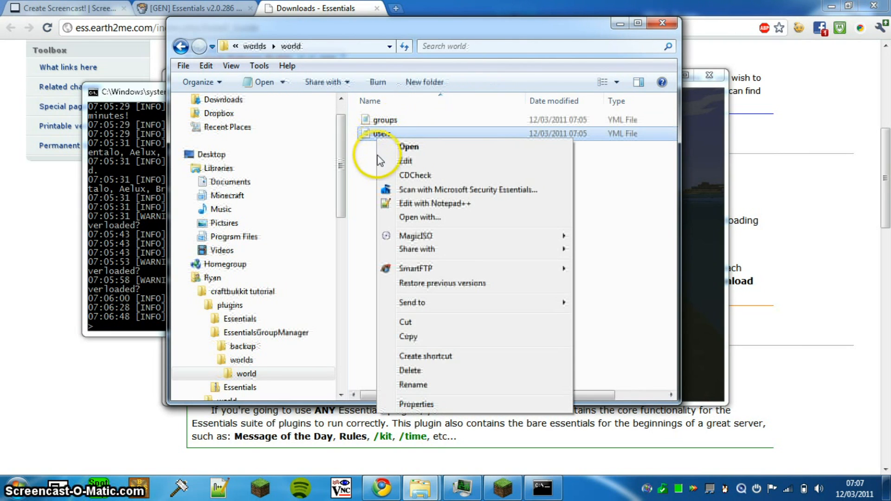
click(413, 204)
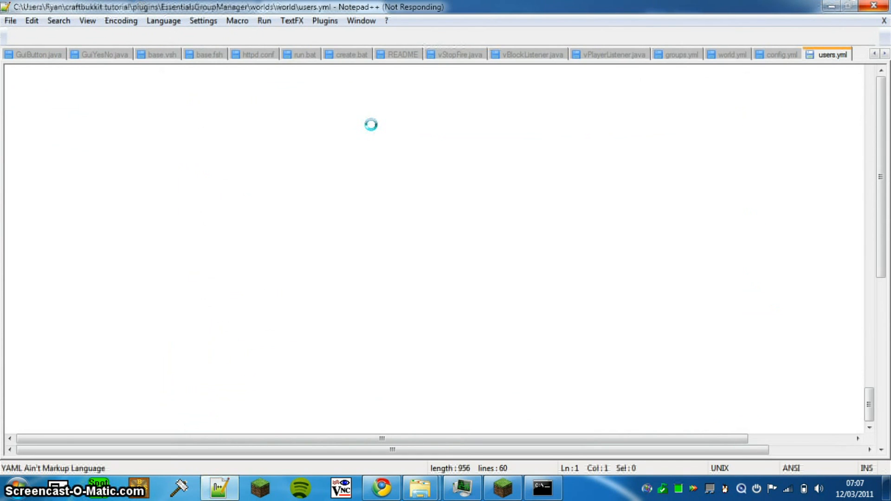
Step: Look through the sample user entries in users.yml with their subgroups, permissions and groups
scroll(86, 141, down, 2)
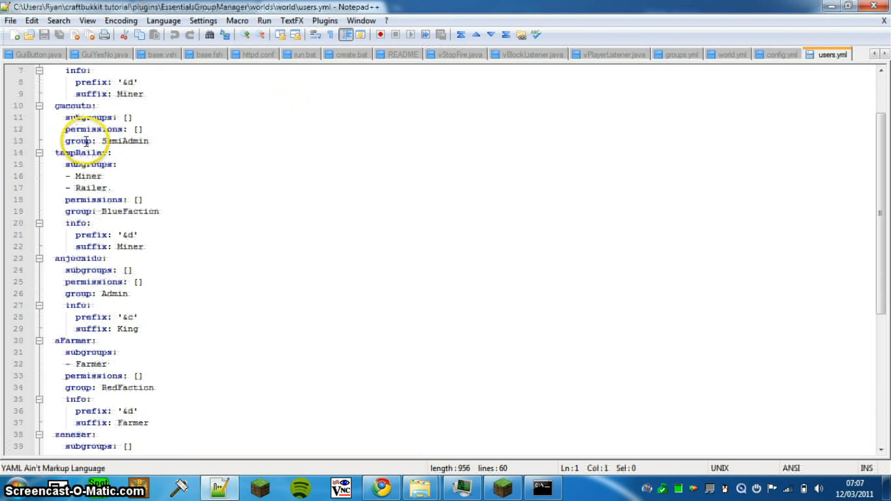
scroll(86, 141, down, 7)
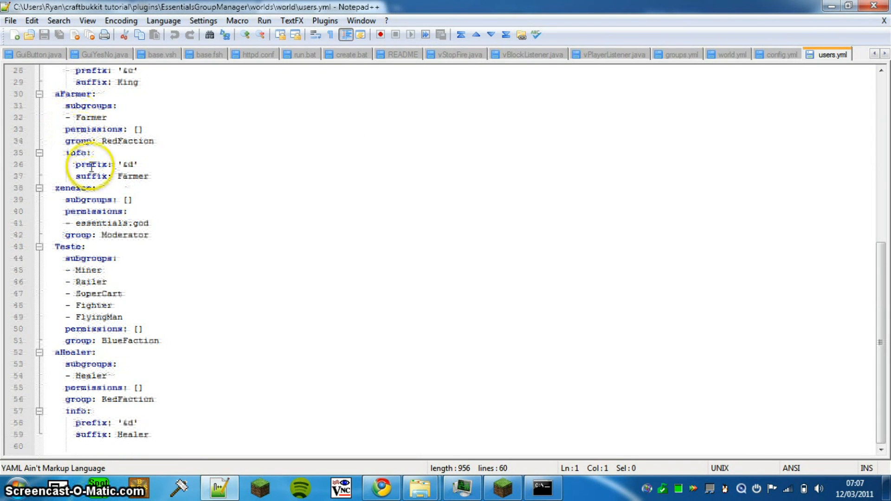
drag(40, 371, 122, 371)
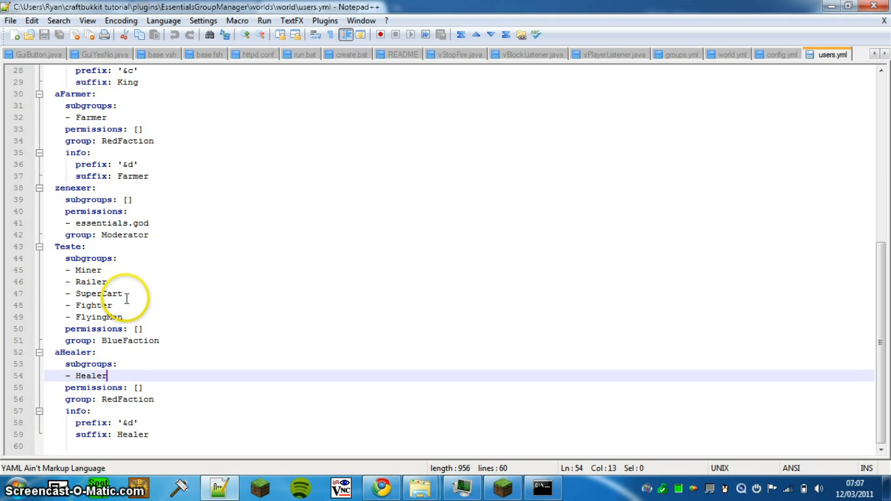
scroll(128, 293, up, 1)
scroll(135, 296, up, 2)
scroll(149, 332, down, 2)
scroll(150, 333, up, 2)
scroll(150, 333, up, 6)
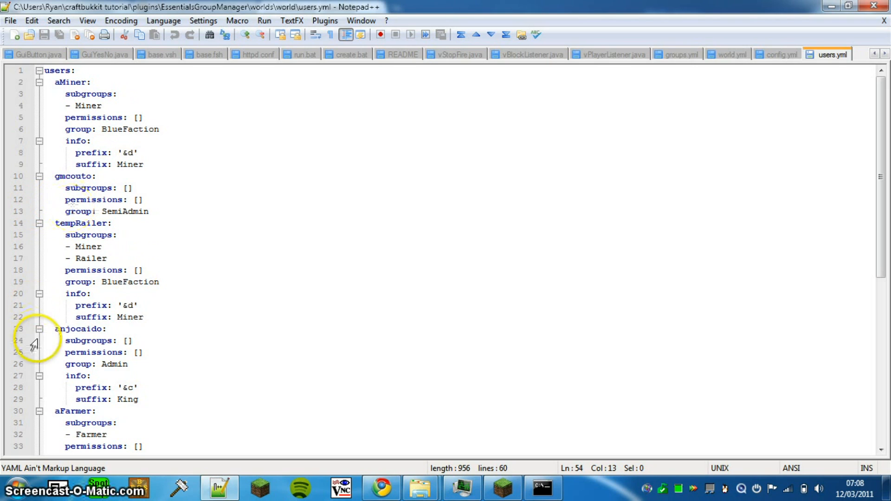
Step: Rename the Admin-group user entry on line 23 to your own Minecraft player name and save users.yml
drag(55, 329, 88, 329)
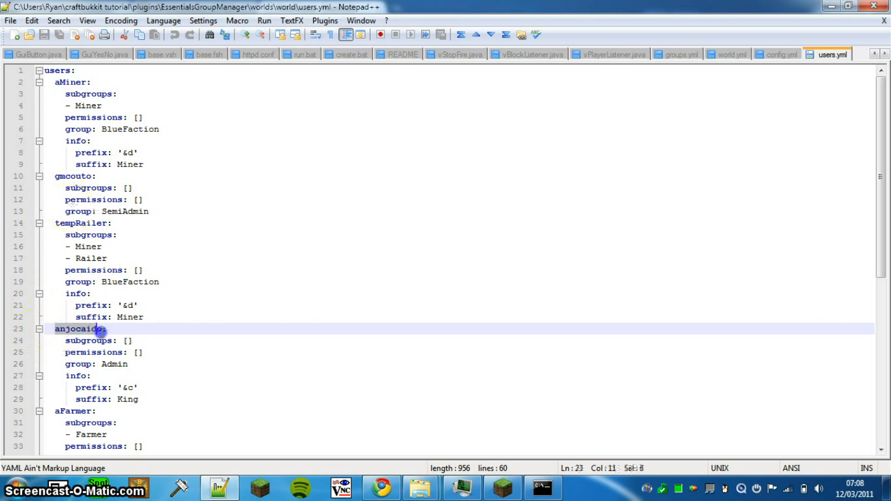
text(rya:)
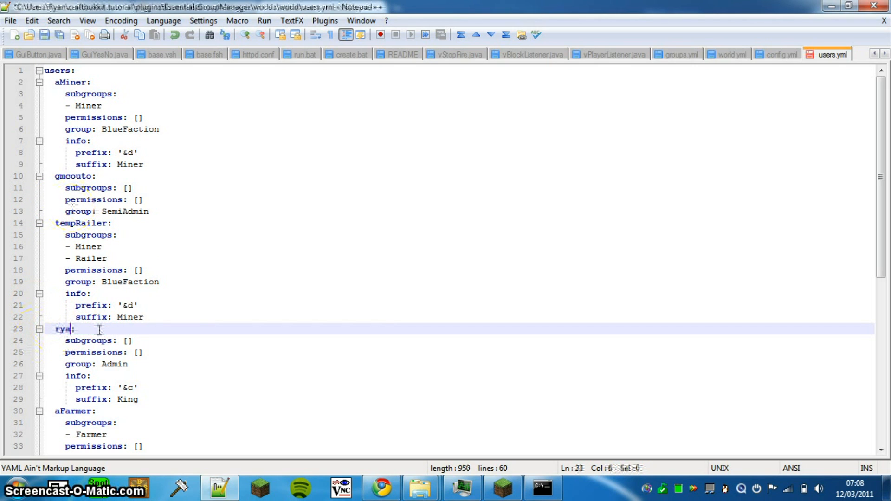
key(BackSpace)
key(BackSpace)
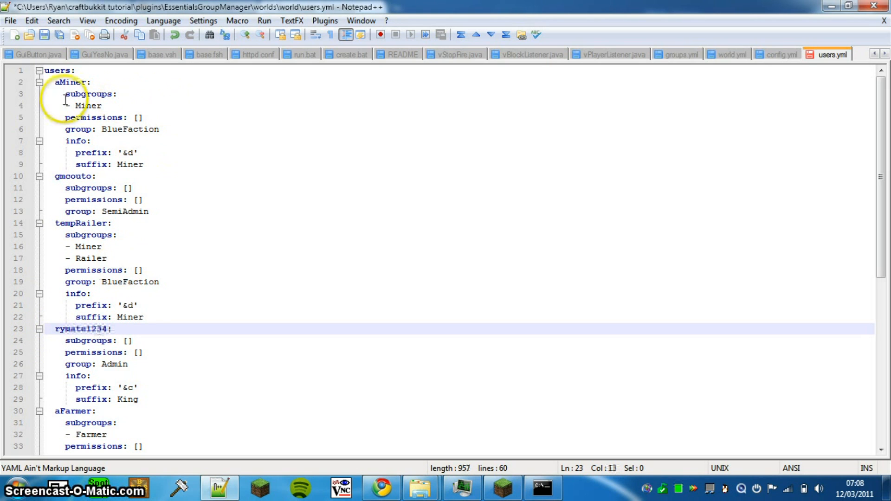
click(60, 37)
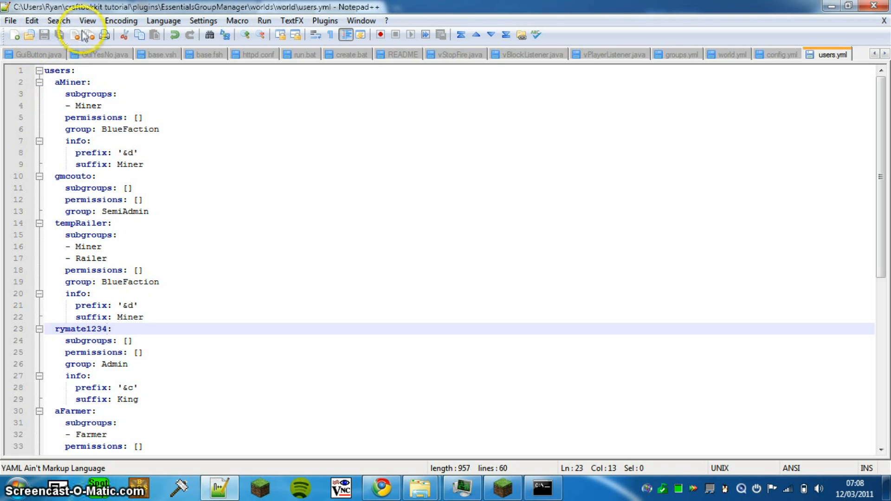
Step: Switch to the server console, run the reload command to apply the edited users.yml, and close the file browser window
click(418, 487)
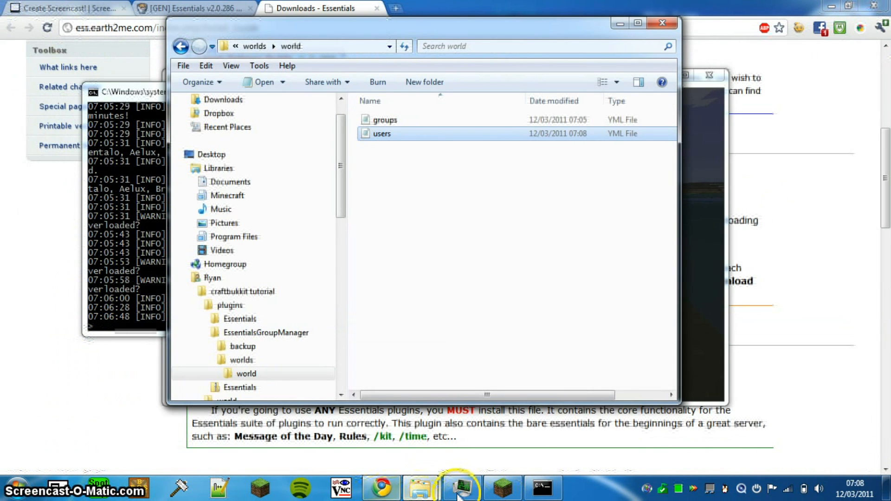
click(542, 490)
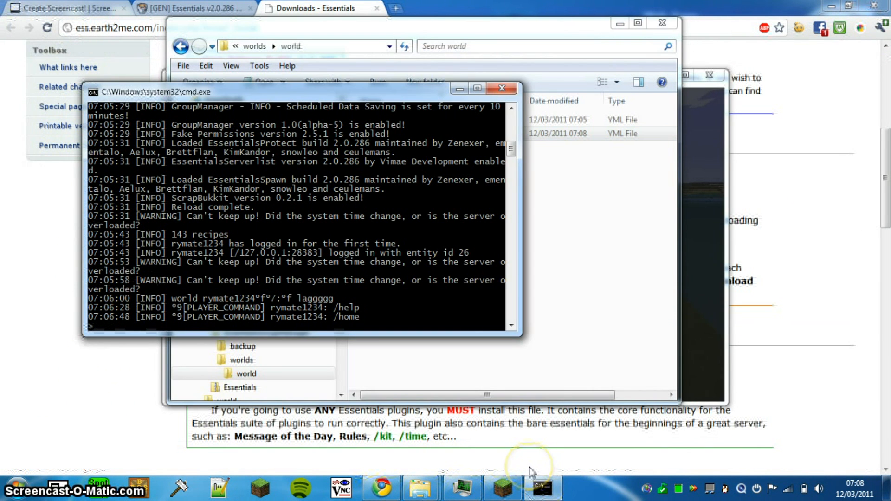
text(/)
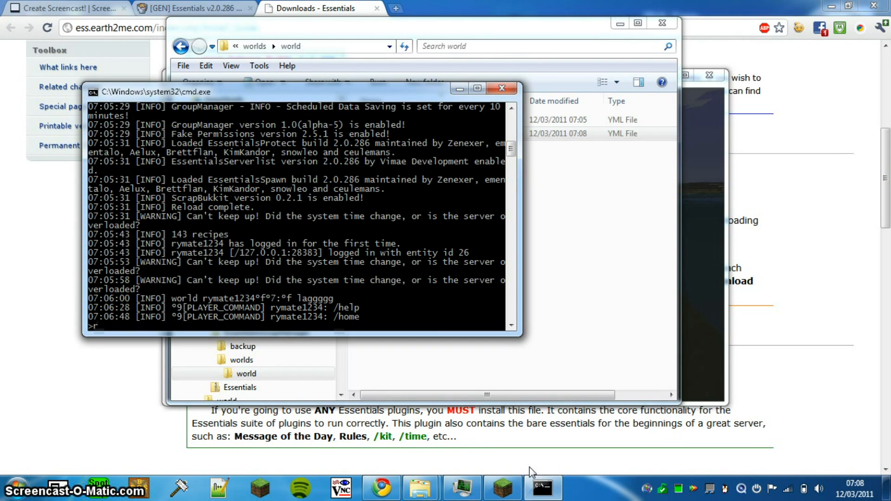
text(eloa)
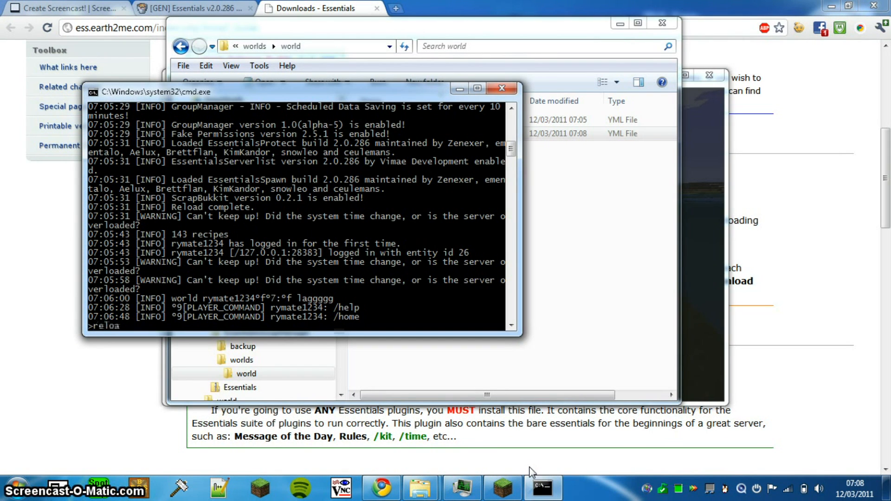
text(d)
key(Return)
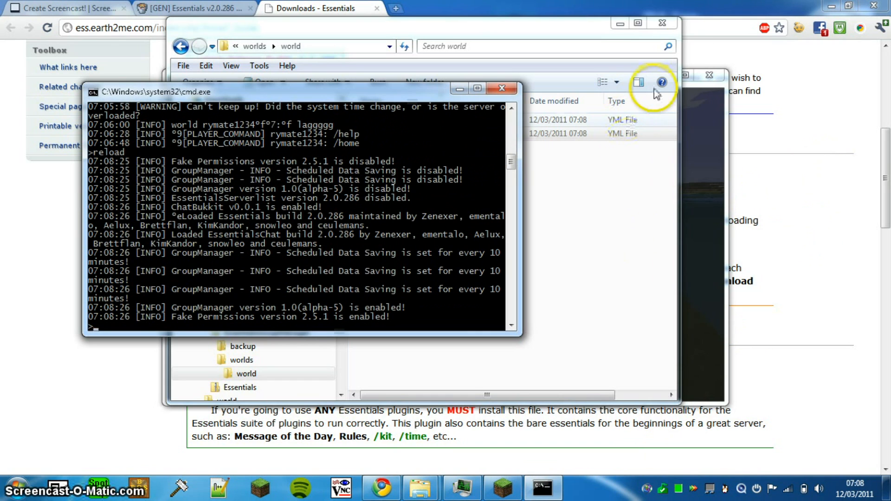
click(661, 23)
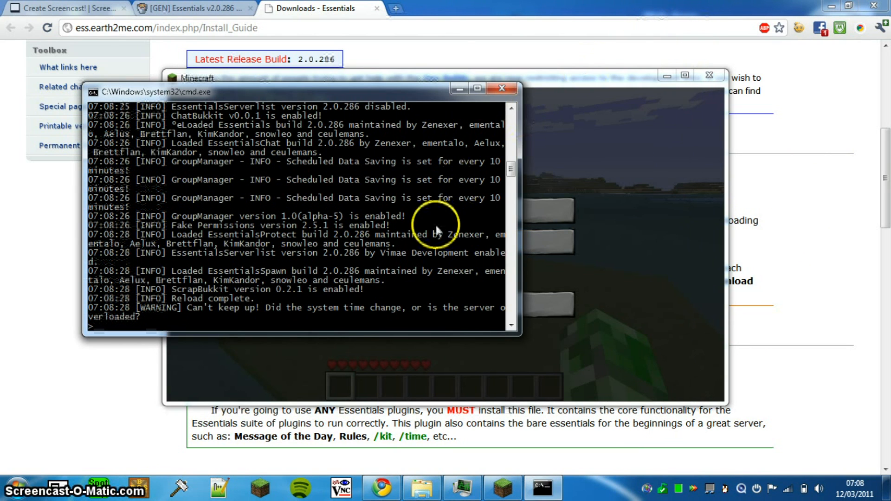
Step: Switch to Minecraft, resume the game and try a /give command in the chat
click(592, 170)
click(491, 213)
key(t)
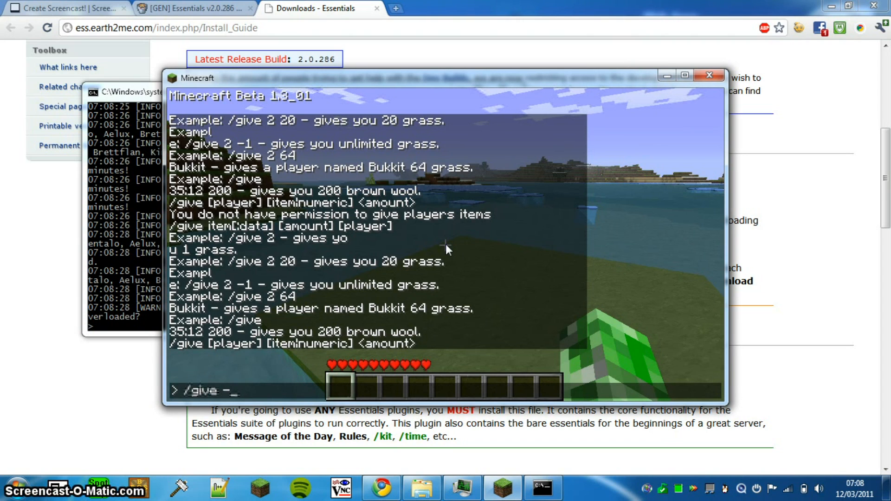
key(Return)
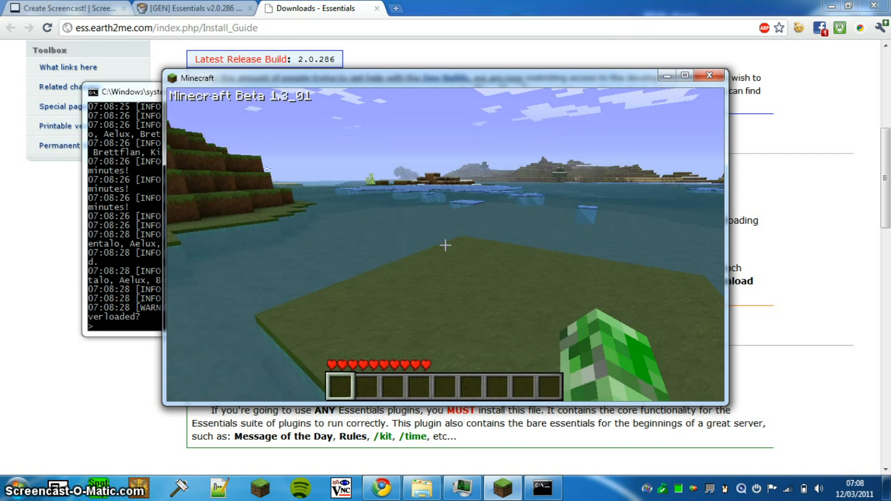
Step: Move the player across the water and up onto the grassy hillside
key(w)
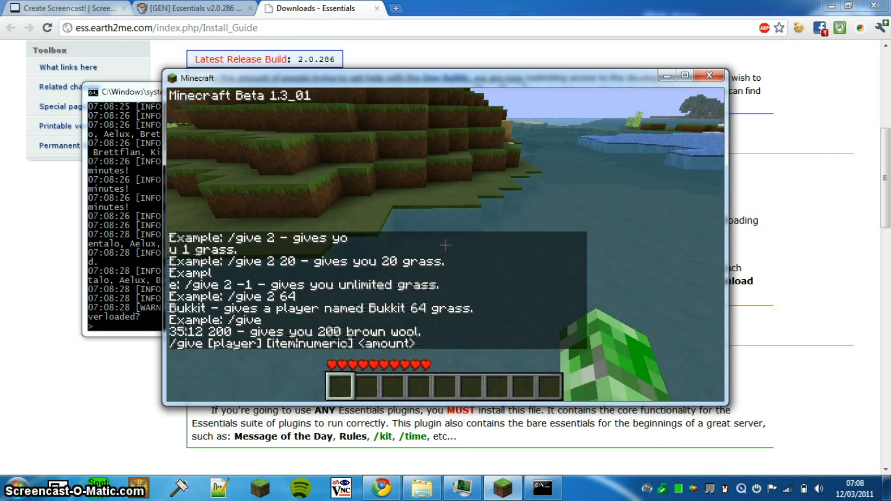
key(w)
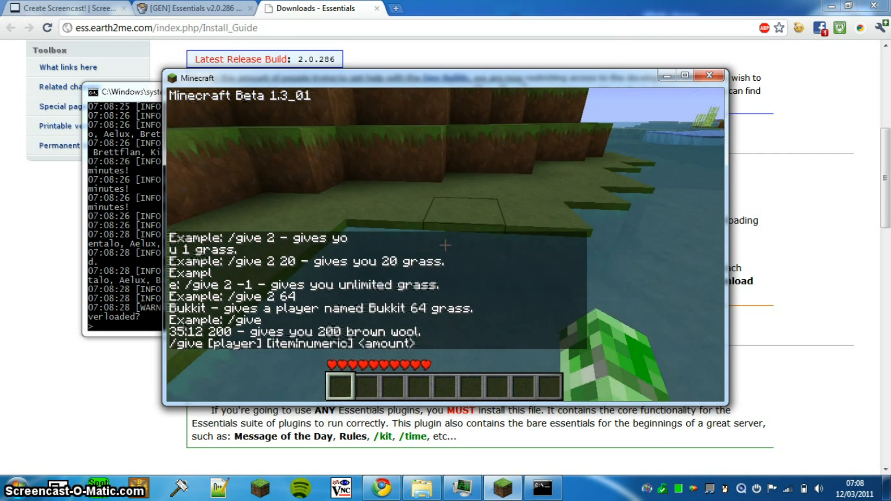
key(s)
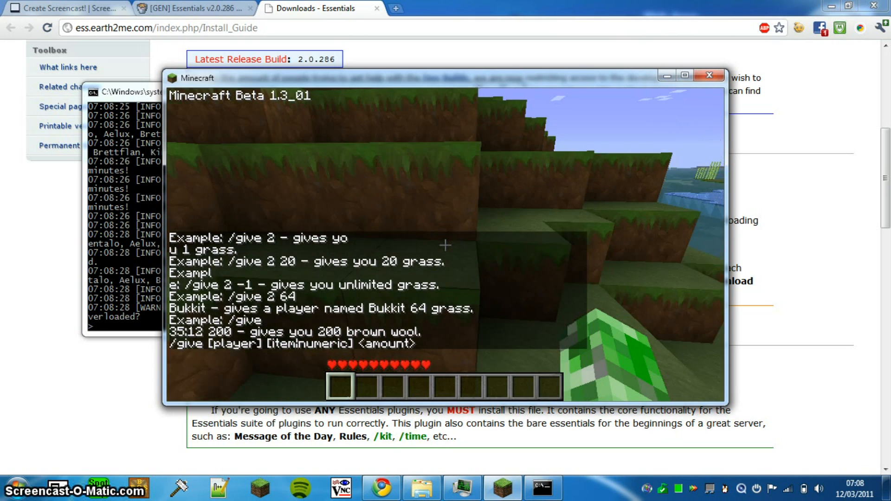
key(w)
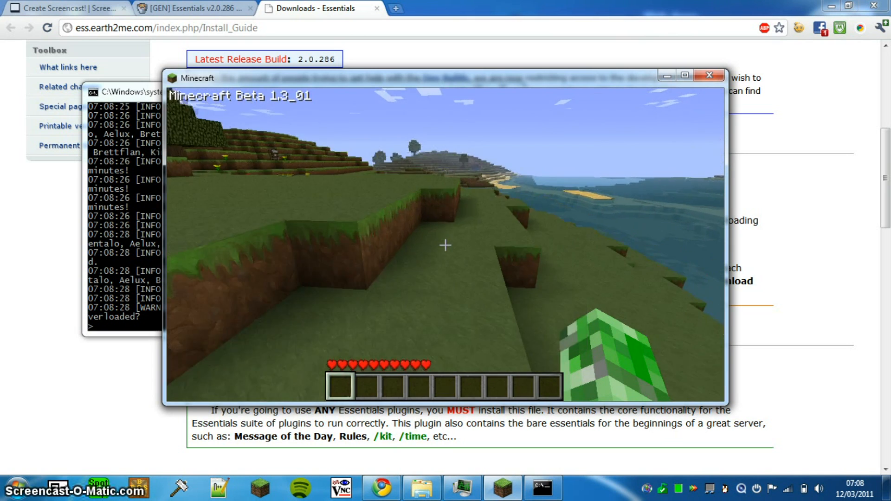
Step: Send the command /giveme 2 2 in the game chat, move on along the shore and open the game menu
text(t/g)
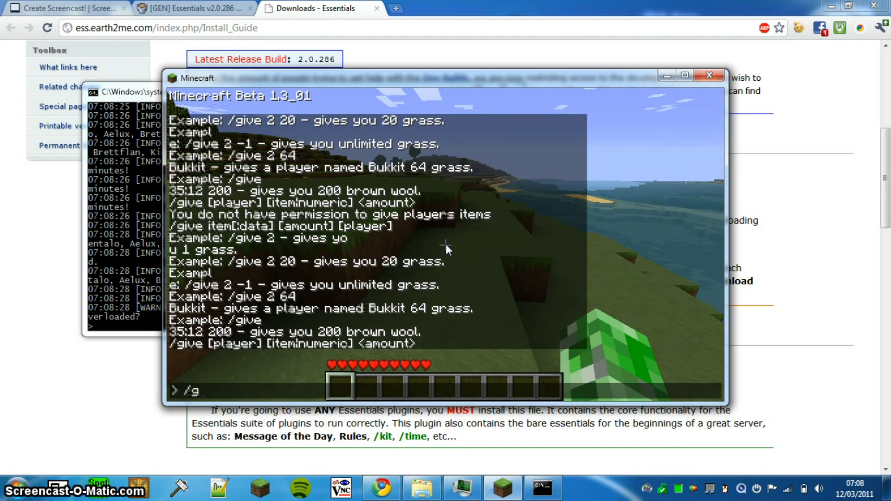
text(iveme 2 2)
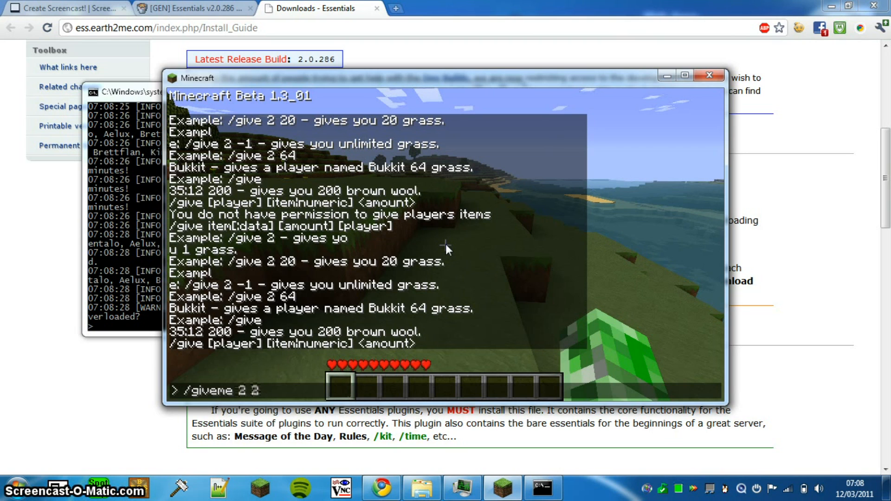
key(Return)
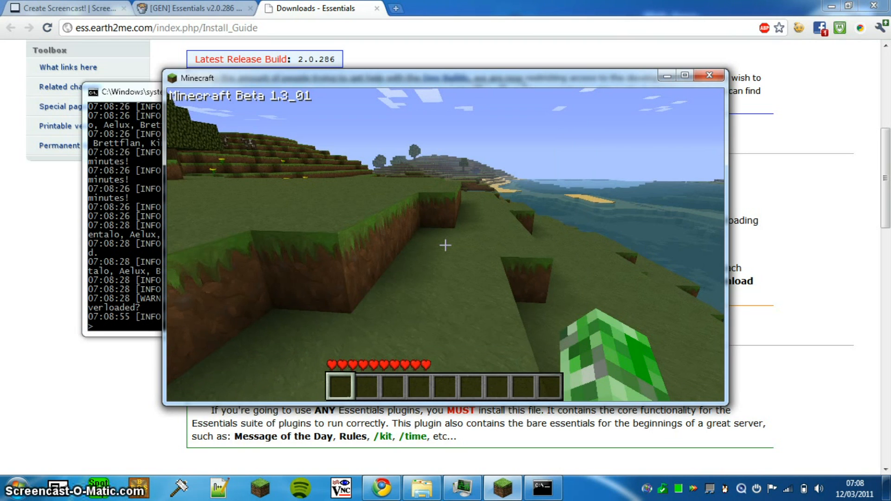
key(w)
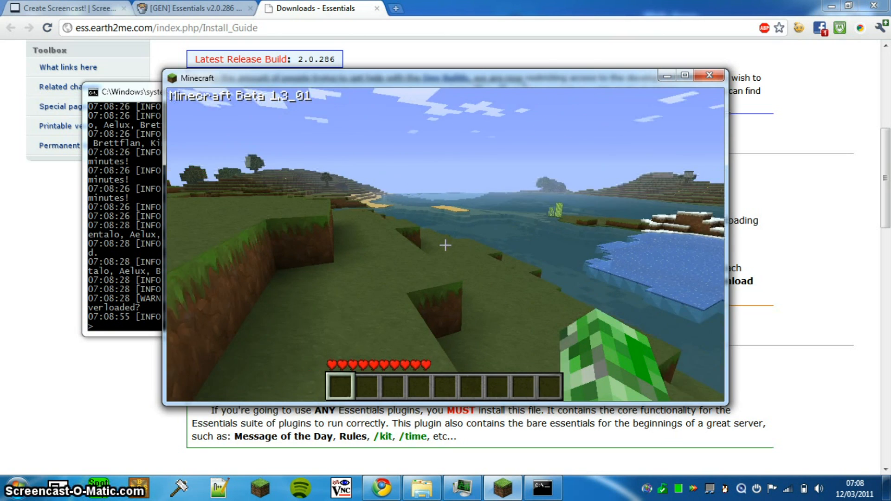
key(Escape)
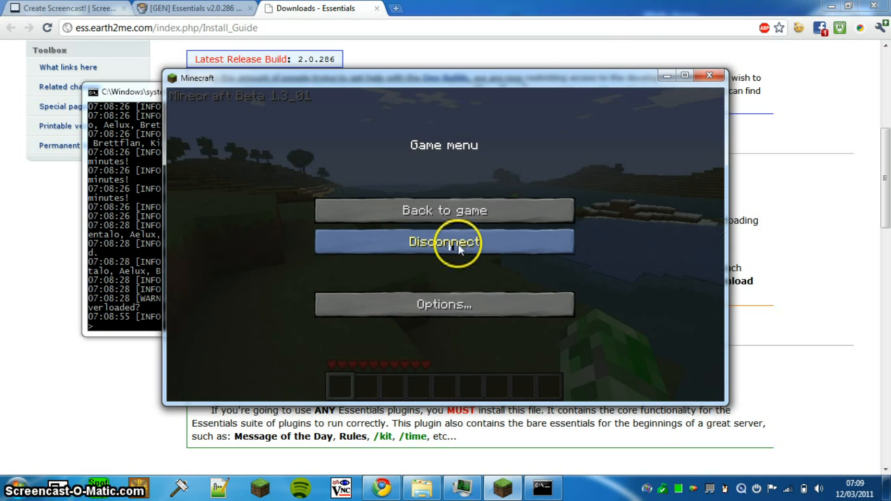